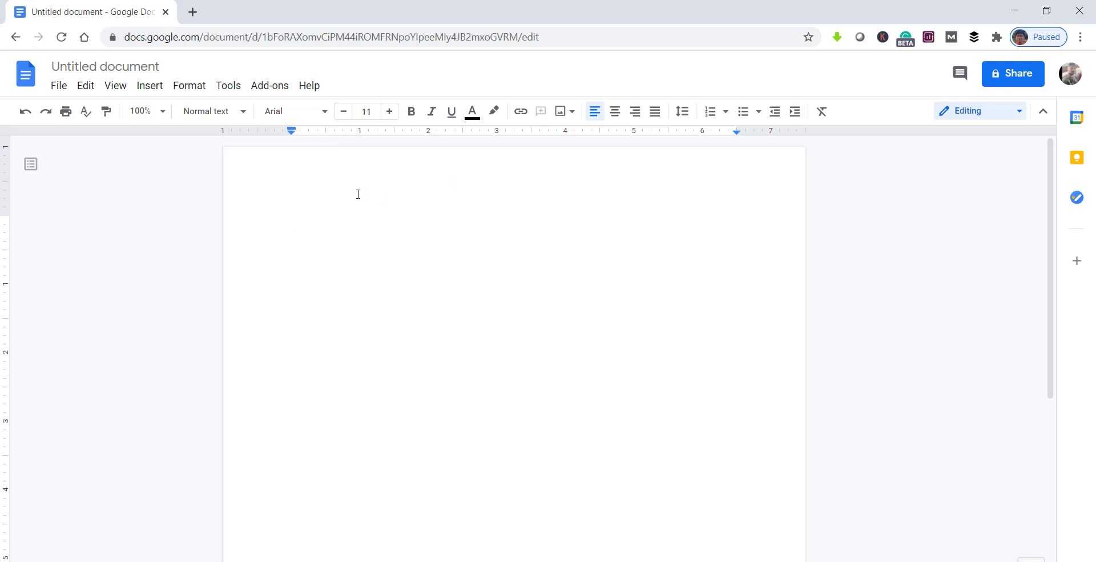
Step: Start a new drawing in the document and draw a near-vertical line about 2.5 inches long plus a short diagonal line
{"action": "left_click", "coordinate": [151, 90]}
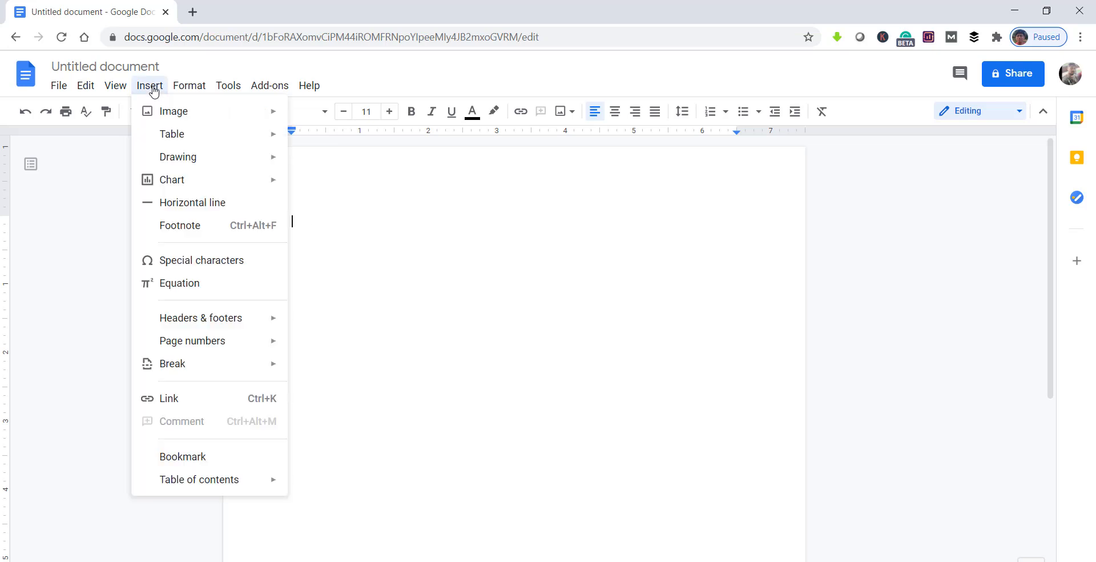
{"action": "mouse_move", "coordinate": [200, 162]}
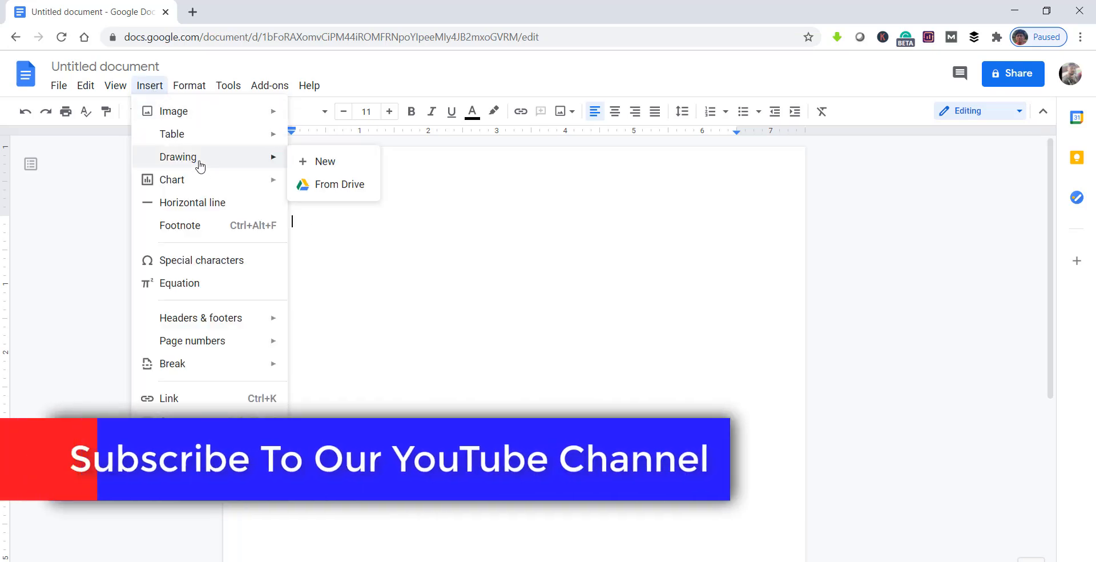
{"action": "left_click", "coordinate": [334, 163]}
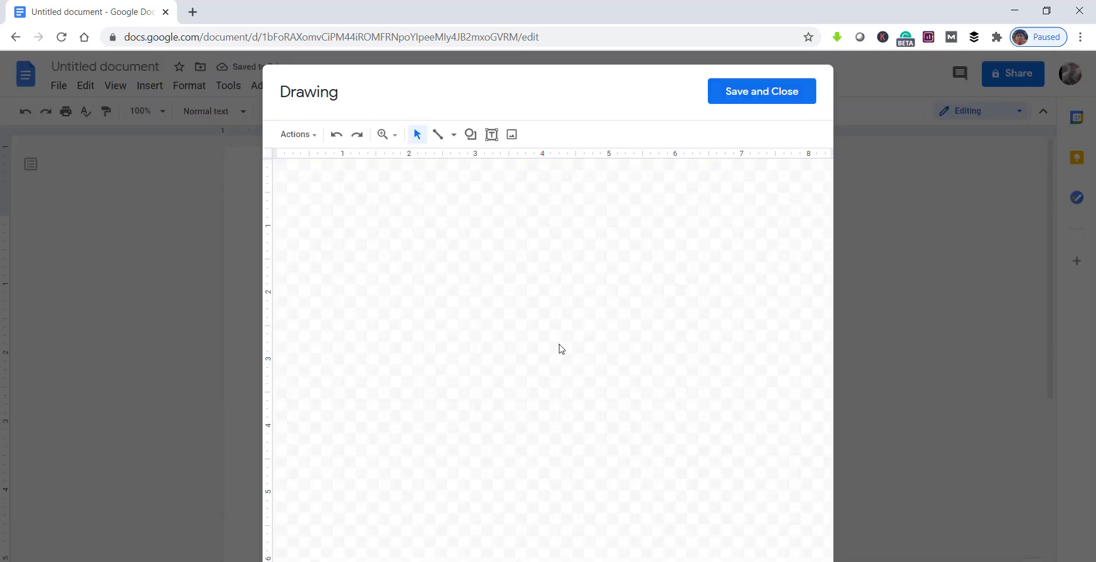
{"action": "left_click", "coordinate": [454, 141]}
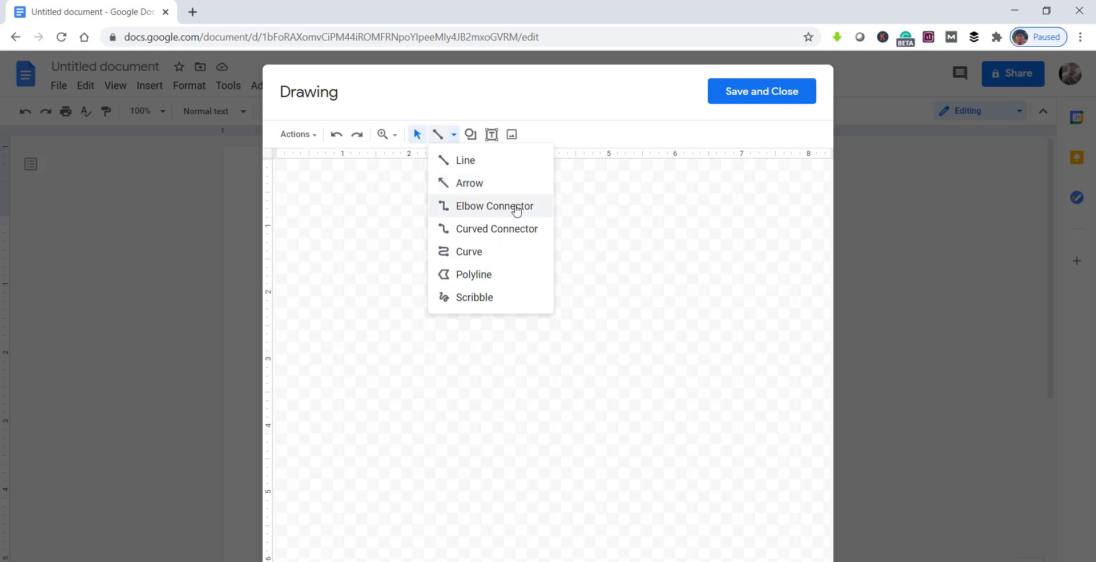
{"action": "left_click", "coordinate": [463, 165]}
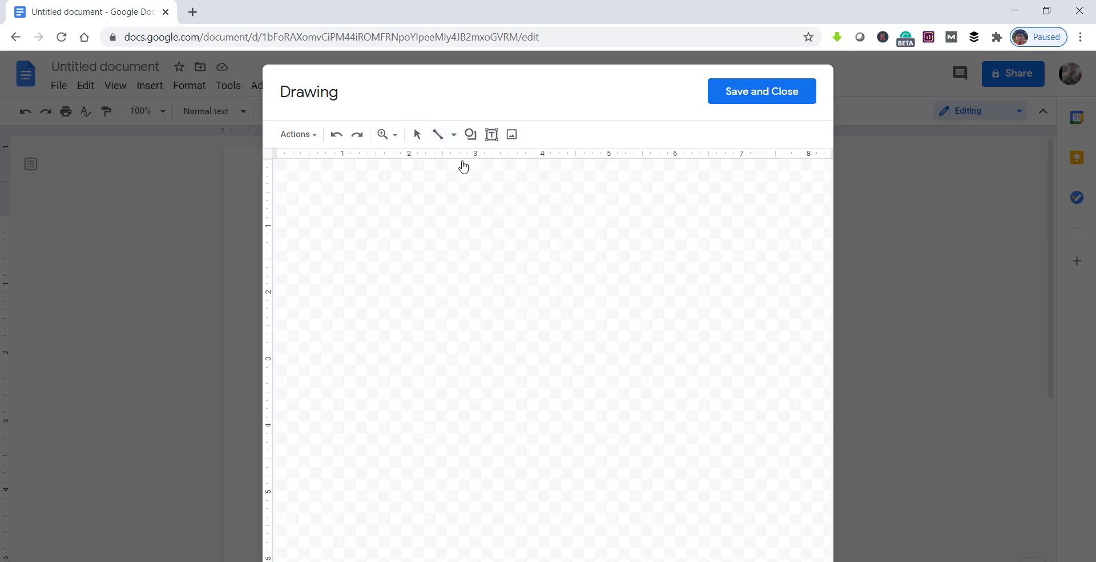
{"action": "left_click_drag", "start_coordinate": [362, 184], "coordinate": [359, 349]}
{"action": "left_click_drag", "start_coordinate": [460, 266], "coordinate": [529, 335]}
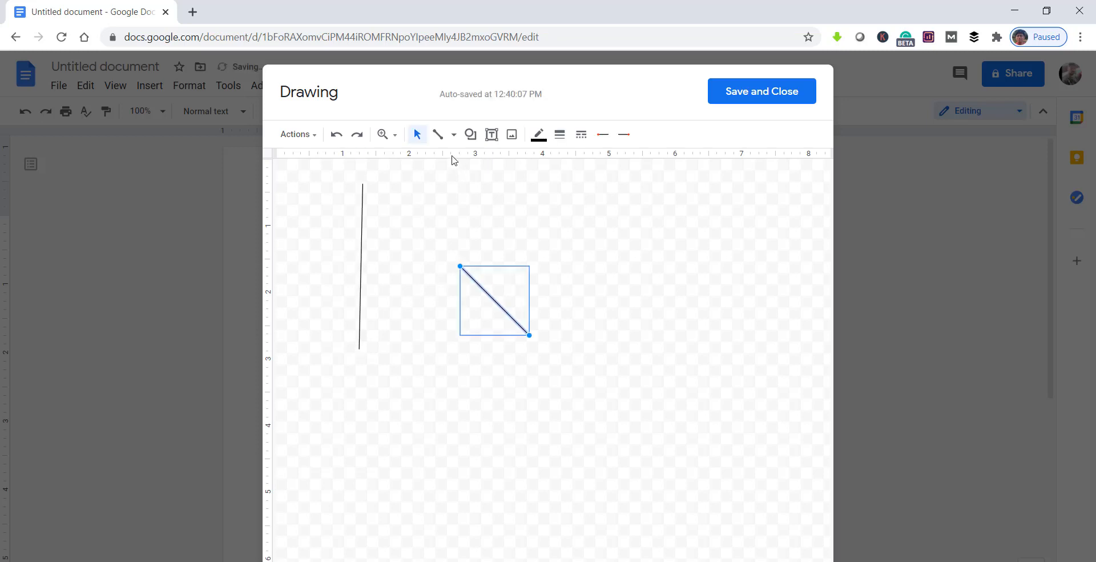
Step: Draw a near-vertical arrow about 2.6 inches long, pointing down, between the vertical and diagonal lines
{"action": "left_click", "coordinate": [455, 136]}
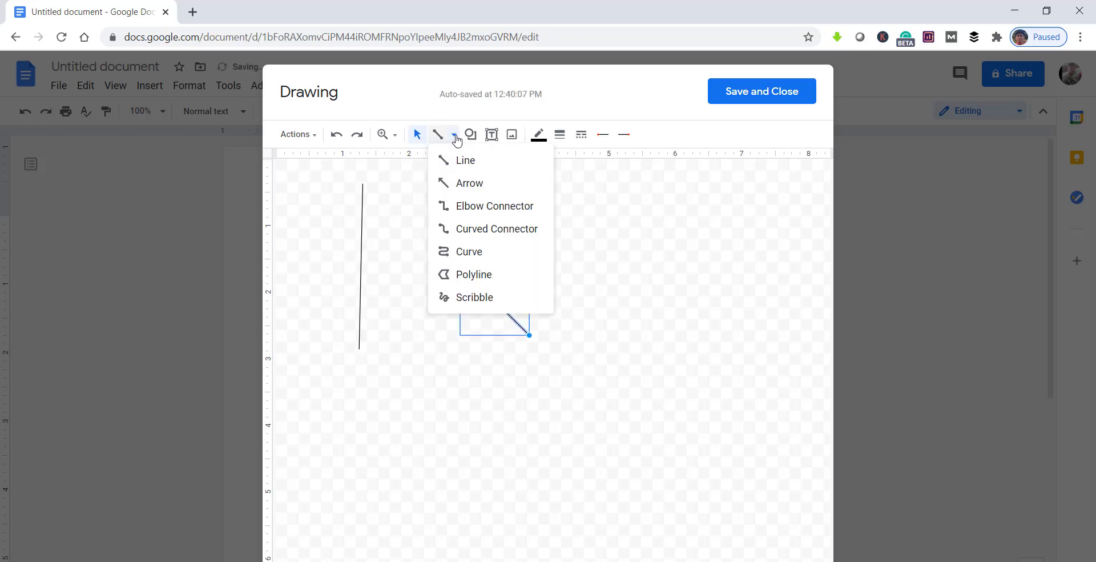
{"action": "left_click", "coordinate": [463, 186]}
{"action": "left_click_drag", "start_coordinate": [419, 180], "coordinate": [412, 354]}
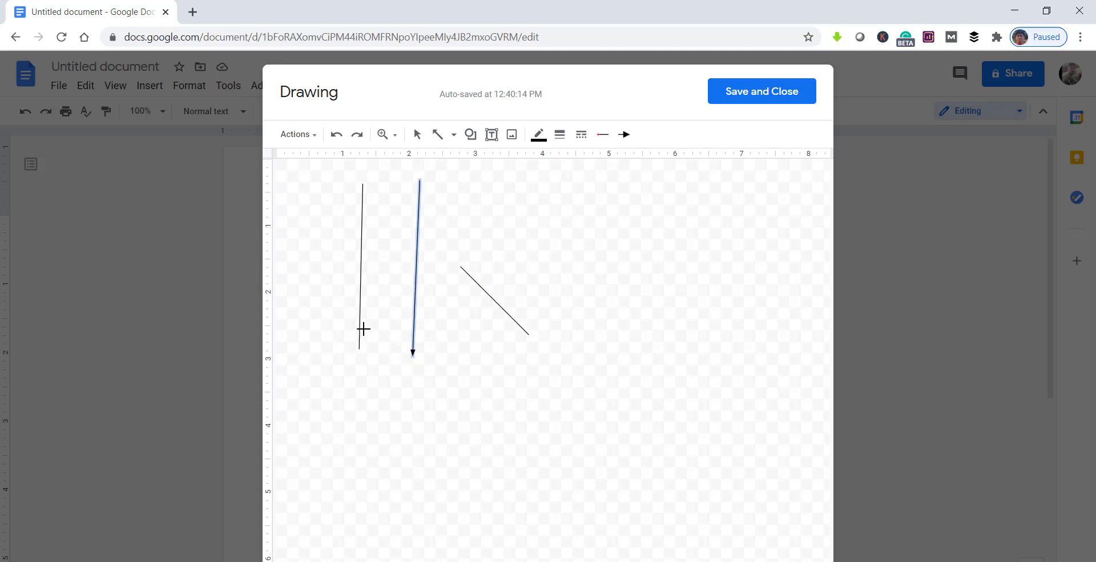
Step: Delete the stray diagonal arrow and the short diagonal line from the drawing
{"action": "left_click", "coordinate": [420, 210]}
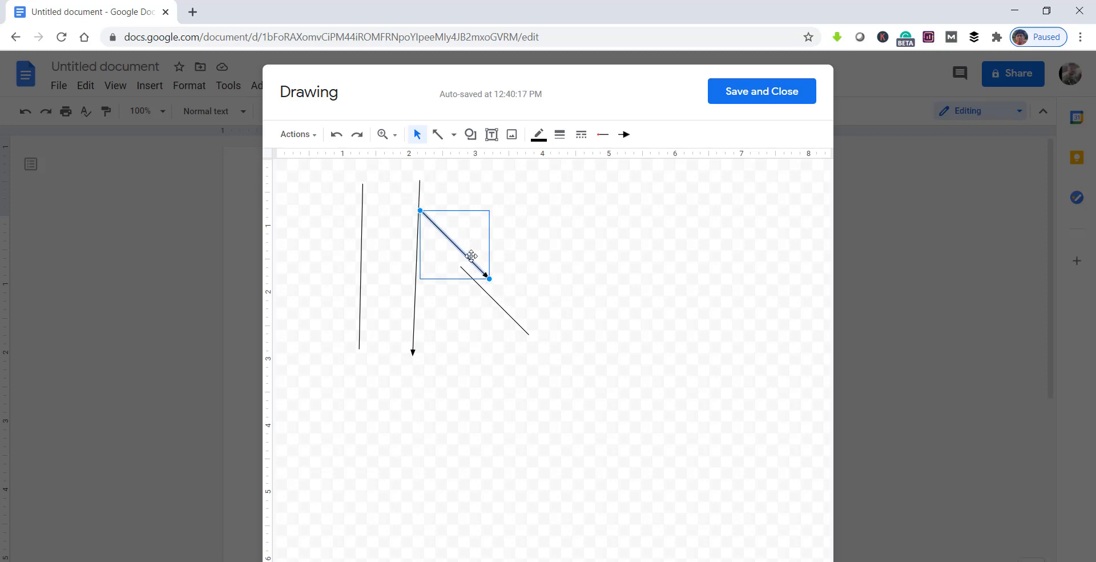
{"action": "key", "text": "Delete"}
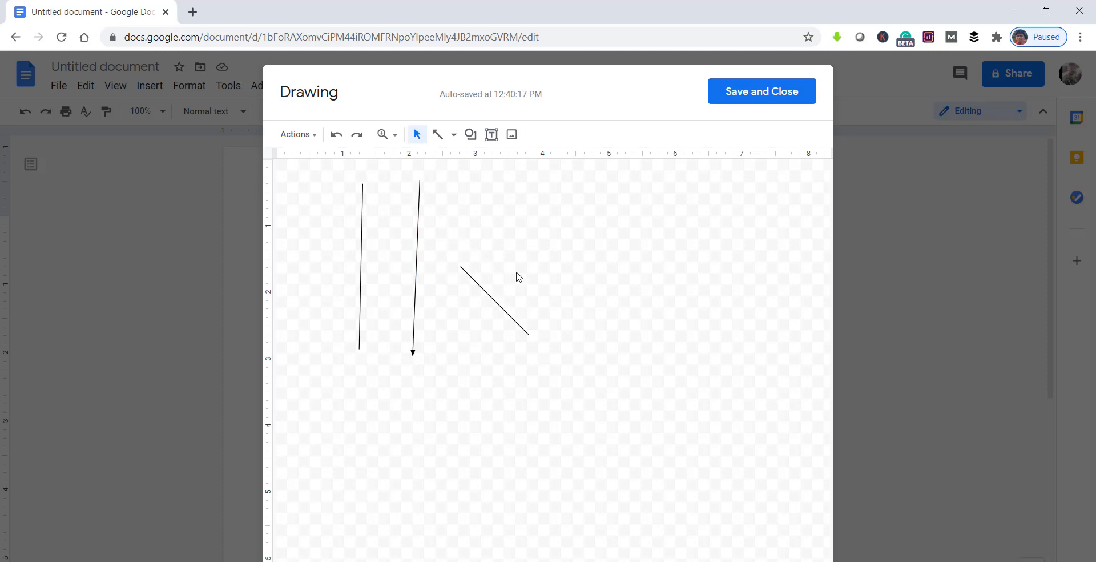
{"action": "left_click", "coordinate": [489, 296]}
{"action": "key", "text": "Delete"}
Step: Adjust the vertical arrow's position slightly and straighten it so it runs more parallel to the line beside it
{"action": "left_click", "coordinate": [417, 244]}
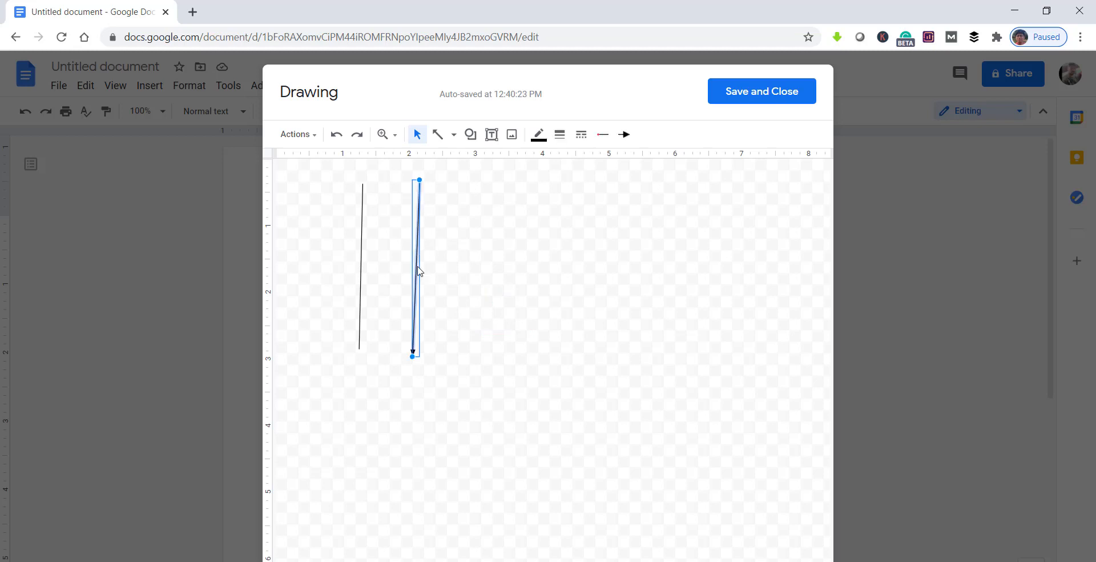
{"action": "left_click_drag", "start_coordinate": [418, 270], "coordinate": [418, 268]}
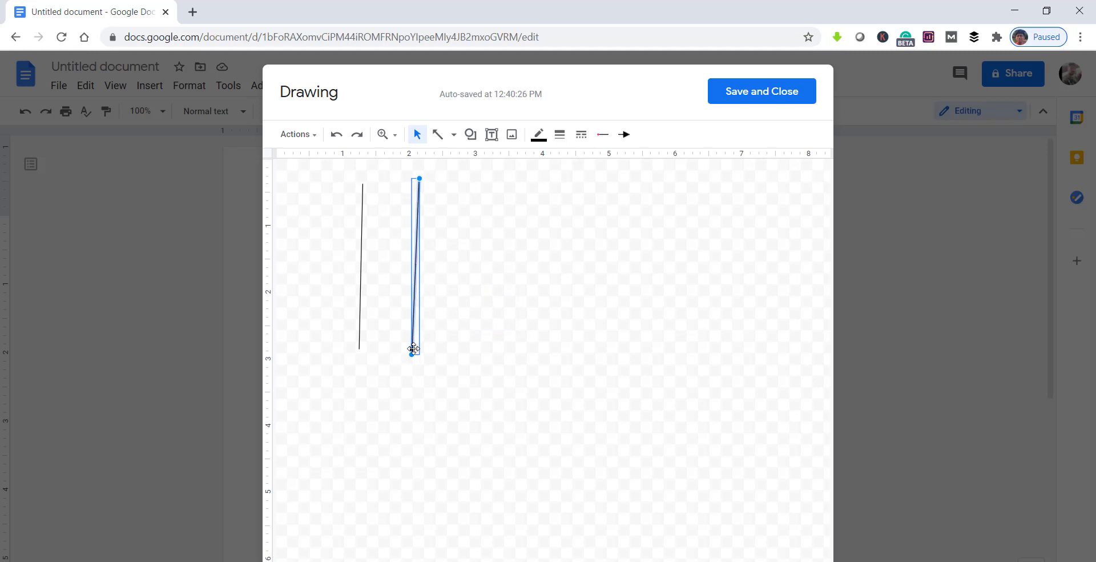
{"action": "left_click_drag", "start_coordinate": [419, 348], "coordinate": [419, 354]}
{"action": "left_click_drag", "start_coordinate": [419, 184], "coordinate": [416, 185]}
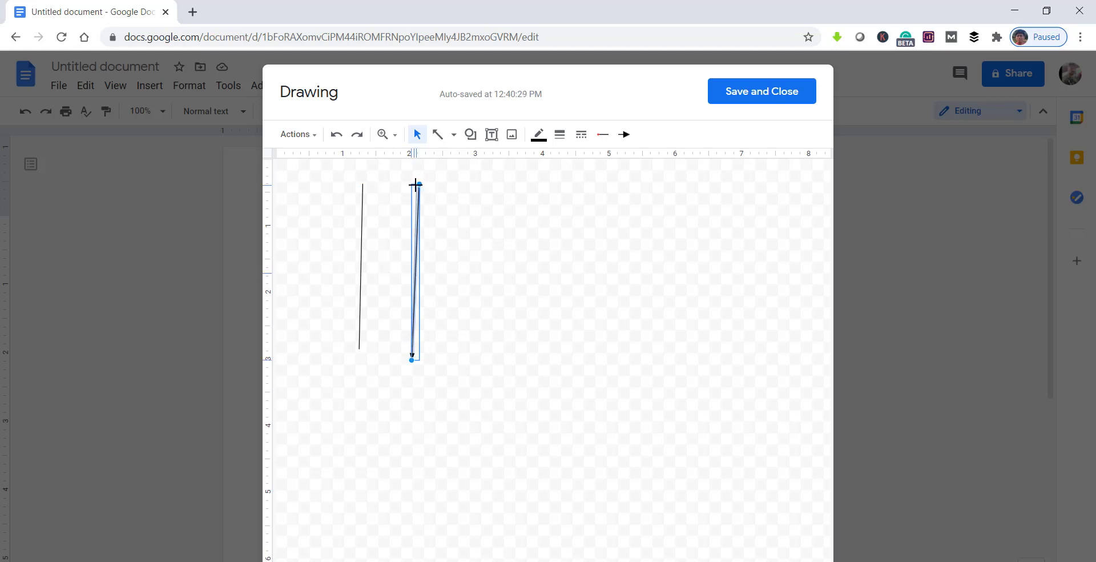
{"action": "left_click", "coordinate": [364, 188]}
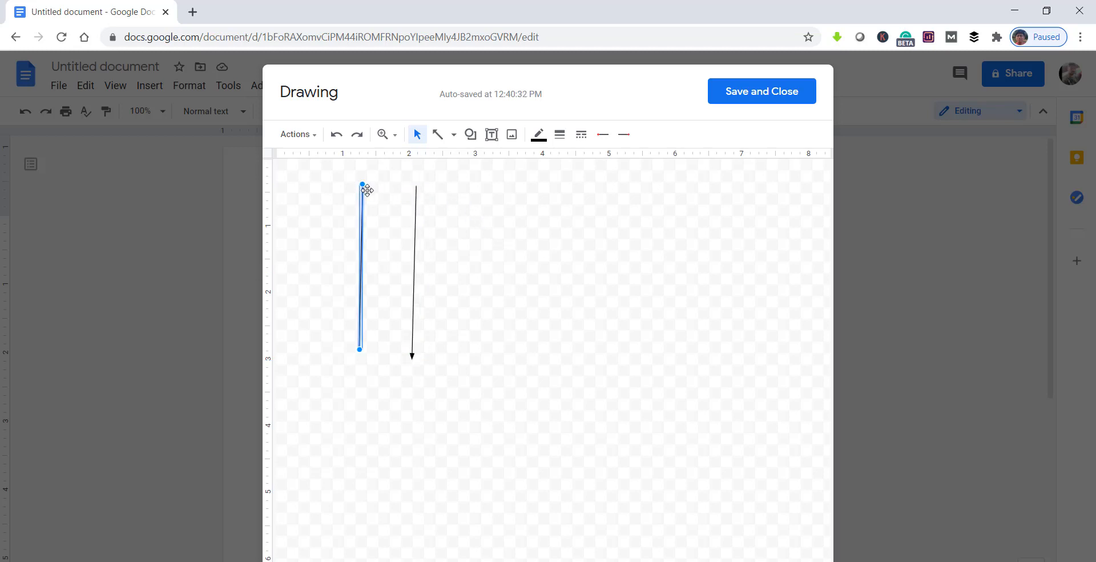
Step: Try a 2px line weight on the arrow, and set it to 4px
{"action": "left_click", "coordinate": [414, 294]}
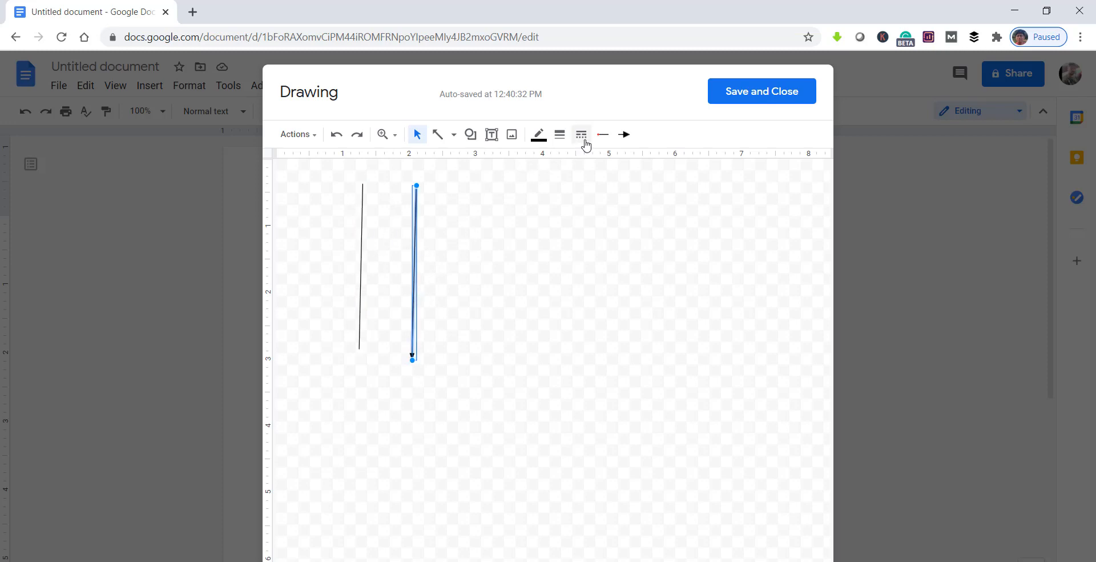
{"action": "left_click", "coordinate": [559, 135]}
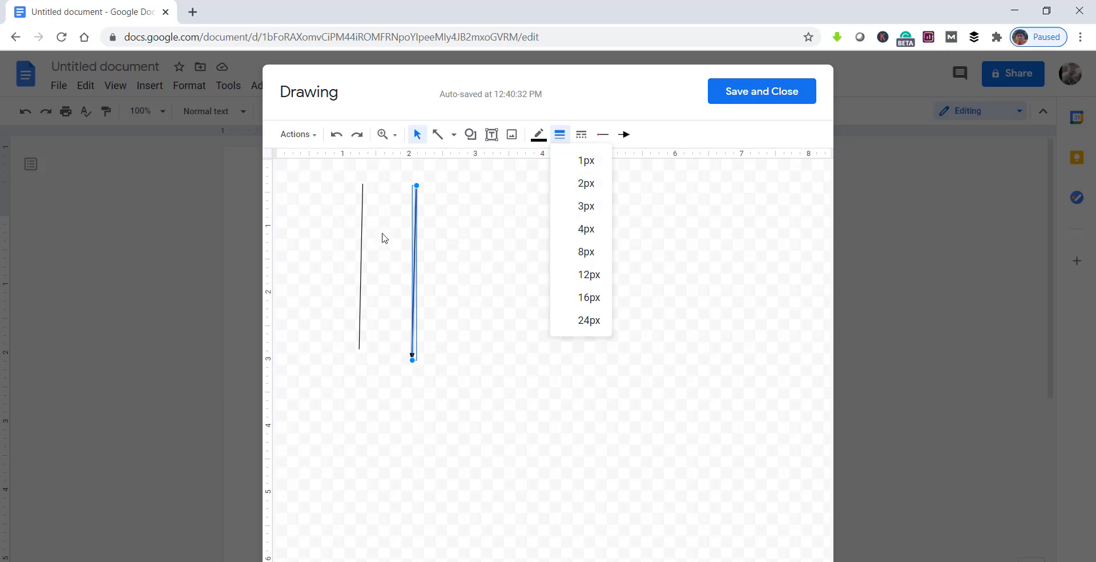
{"action": "left_click", "coordinate": [586, 184]}
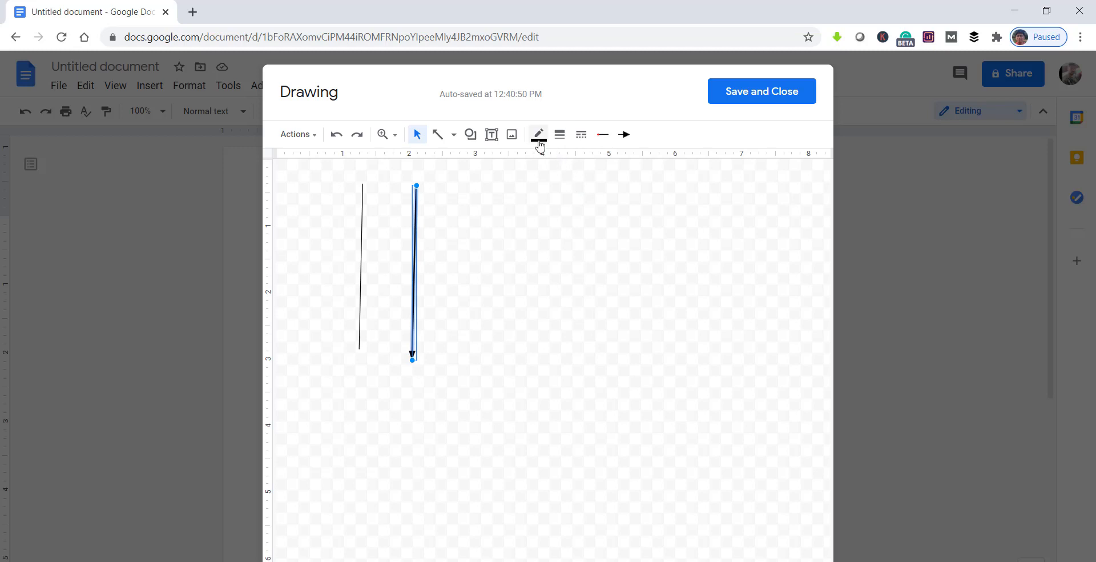
{"action": "left_click", "coordinate": [559, 135]}
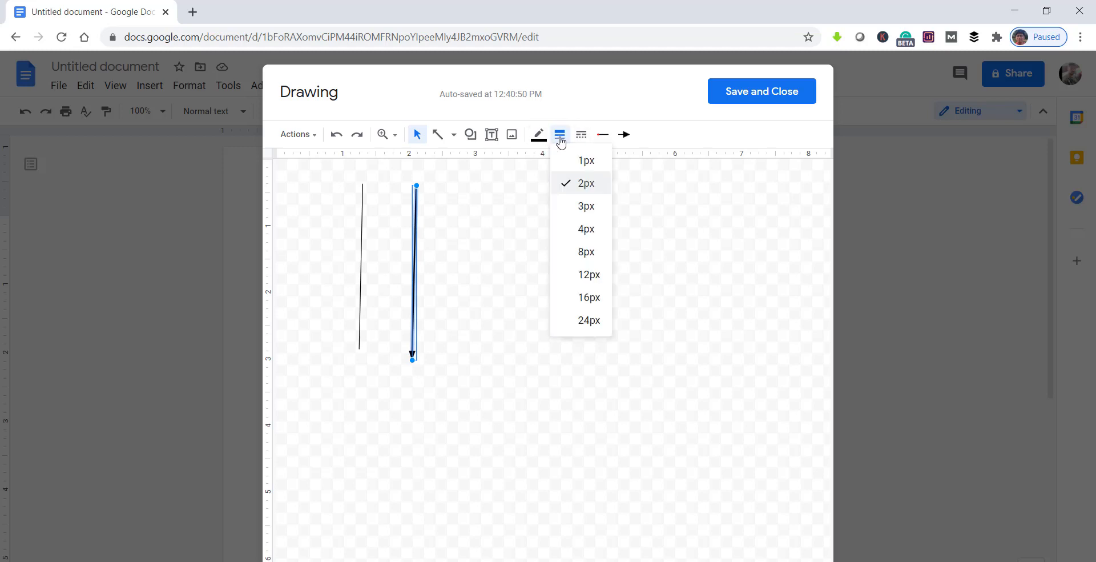
{"action": "left_click", "coordinate": [586, 228]}
Step: Set the plain vertical line's weight to 2px and its colour to red
{"action": "left_click", "coordinate": [360, 233]}
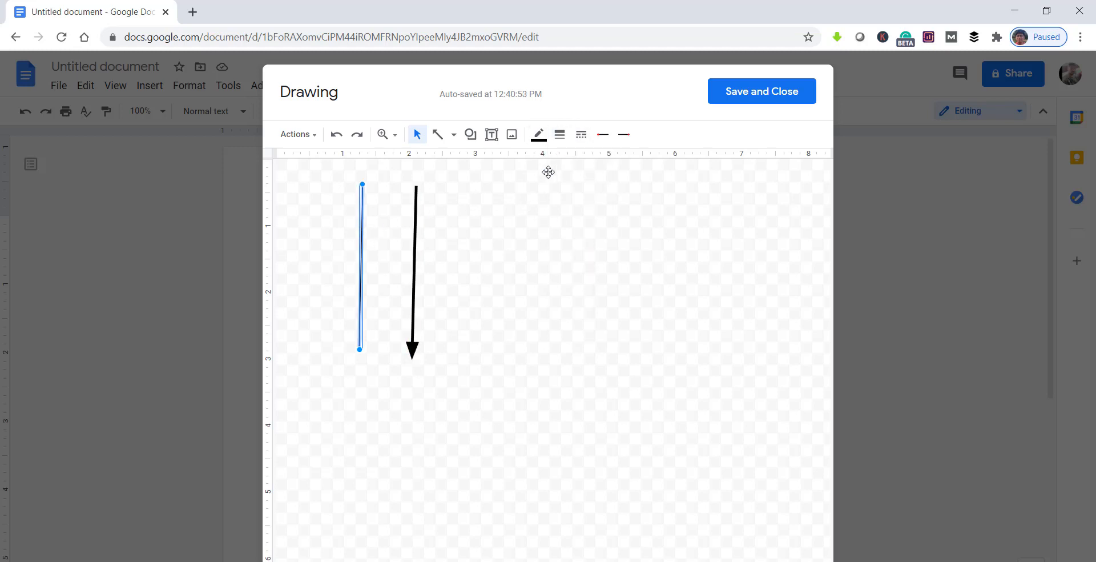
{"action": "left_click", "coordinate": [559, 142]}
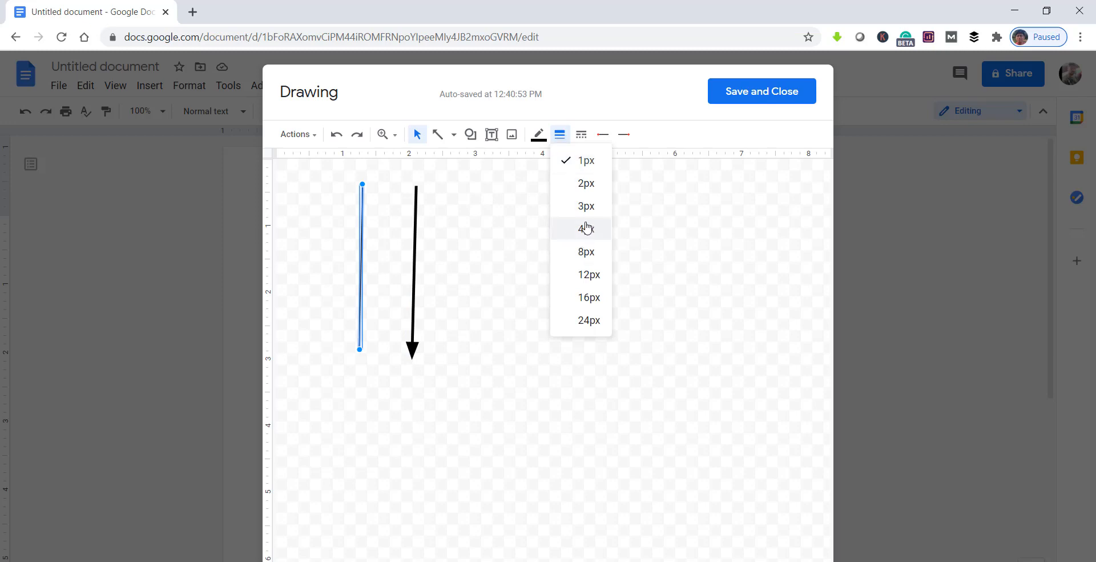
{"action": "left_click", "coordinate": [585, 183]}
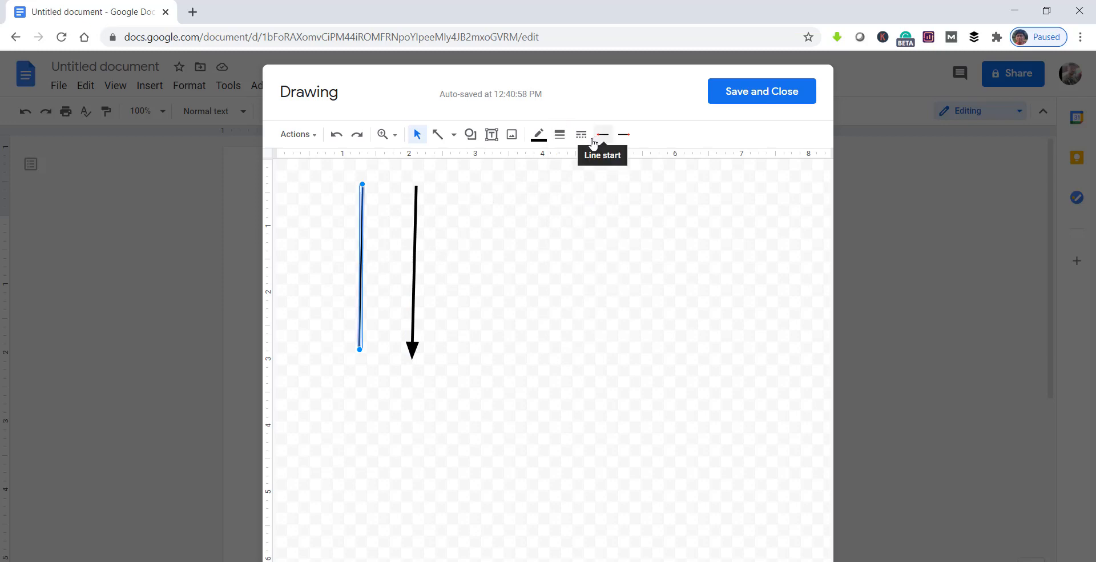
{"action": "left_click", "coordinate": [538, 137]}
{"action": "left_click", "coordinate": [560, 200]}
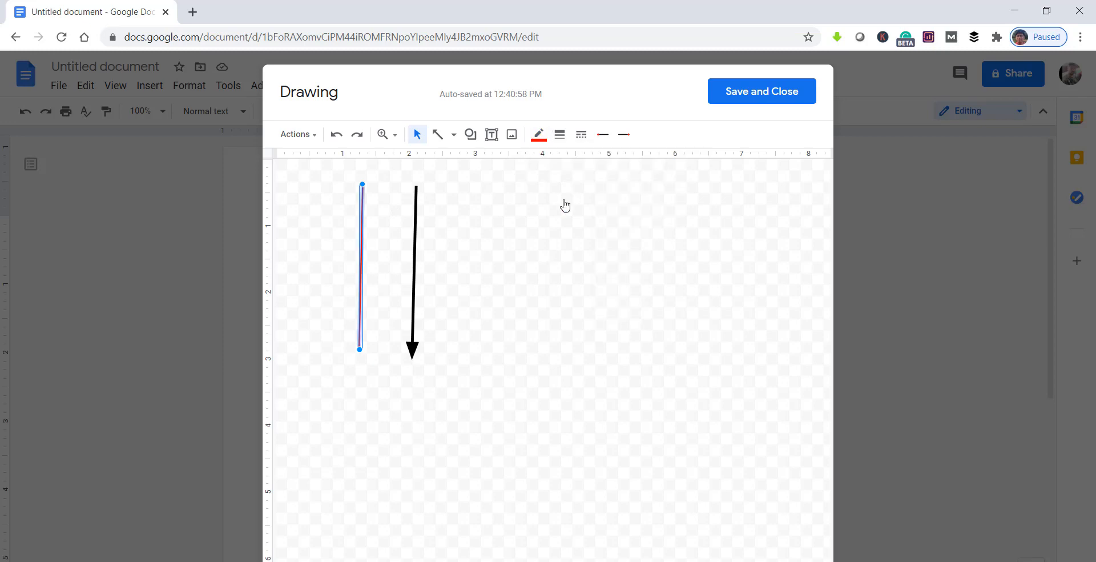
Step: Change the colour of the vertical arrow to blue
{"action": "left_click", "coordinate": [415, 234]}
{"action": "left_click", "coordinate": [538, 136]}
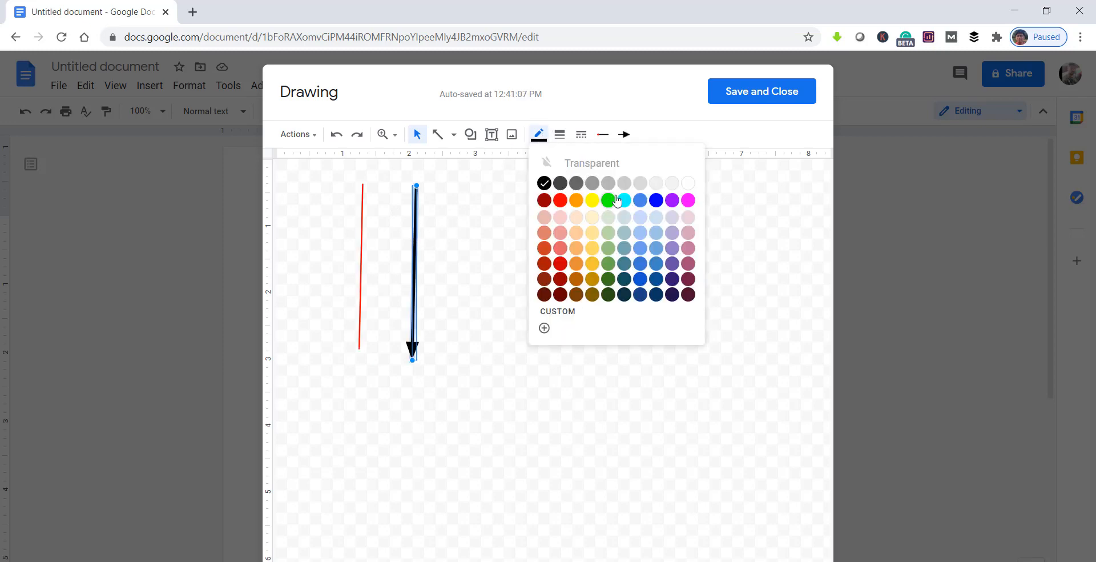
{"action": "left_click", "coordinate": [657, 200]}
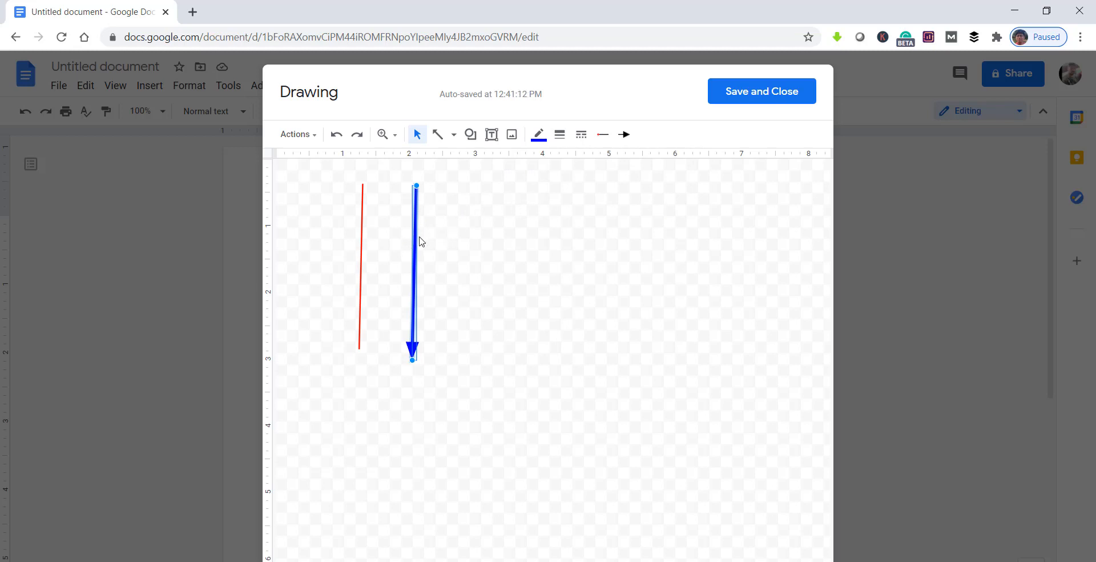
Step: Give the red line the short-dashed line style and deselect it
{"action": "left_click", "coordinate": [361, 240]}
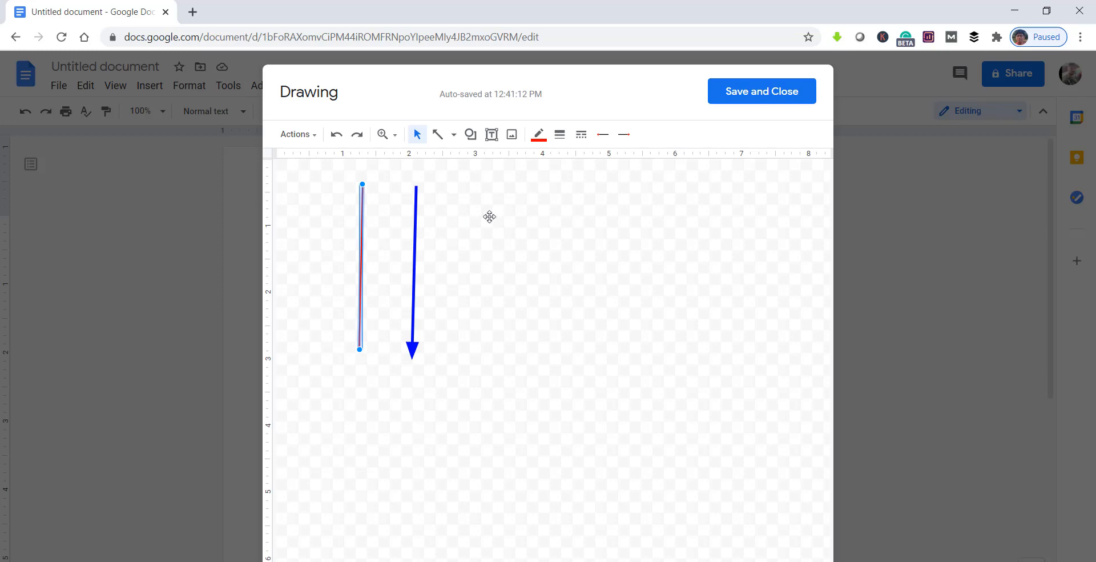
{"action": "left_click", "coordinate": [581, 137]}
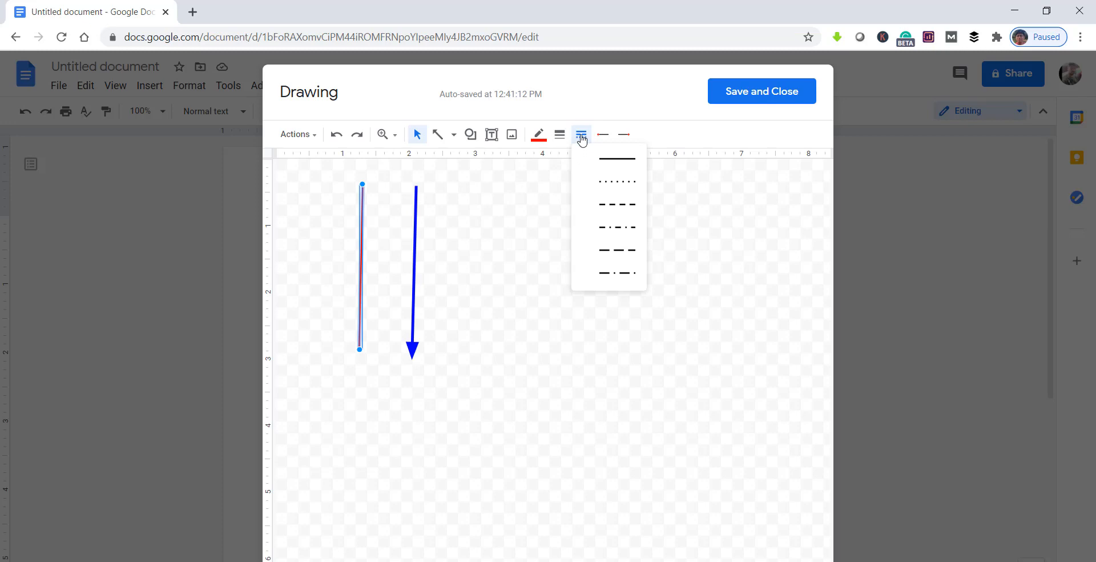
{"action": "left_click", "coordinate": [620, 210]}
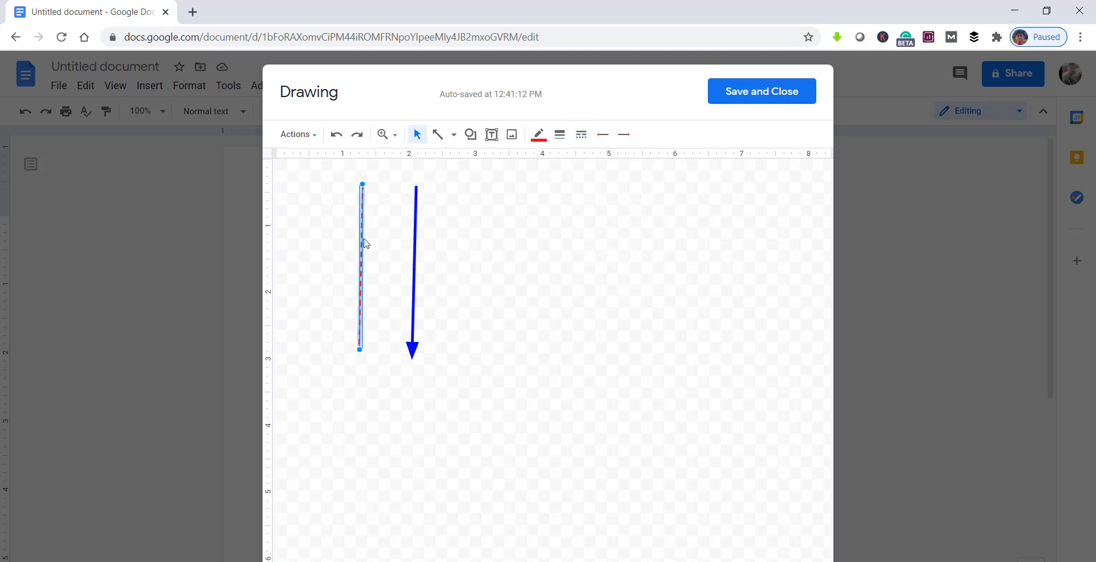
{"action": "left_click", "coordinate": [425, 245]}
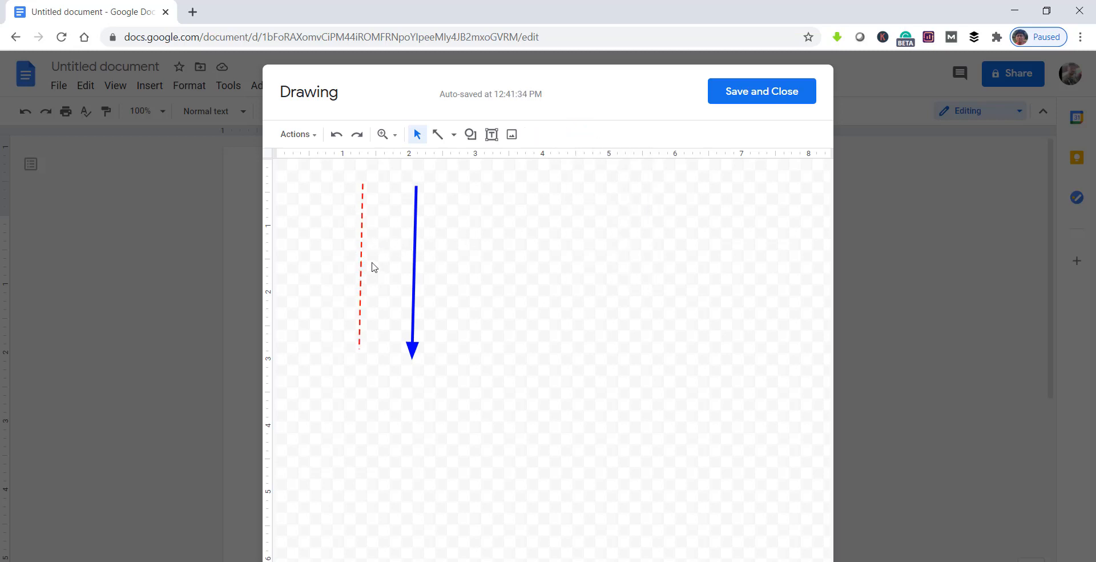
Step: Give the blue arrow the dotted line style, and save the finished drawing into the document
{"action": "left_click", "coordinate": [415, 246]}
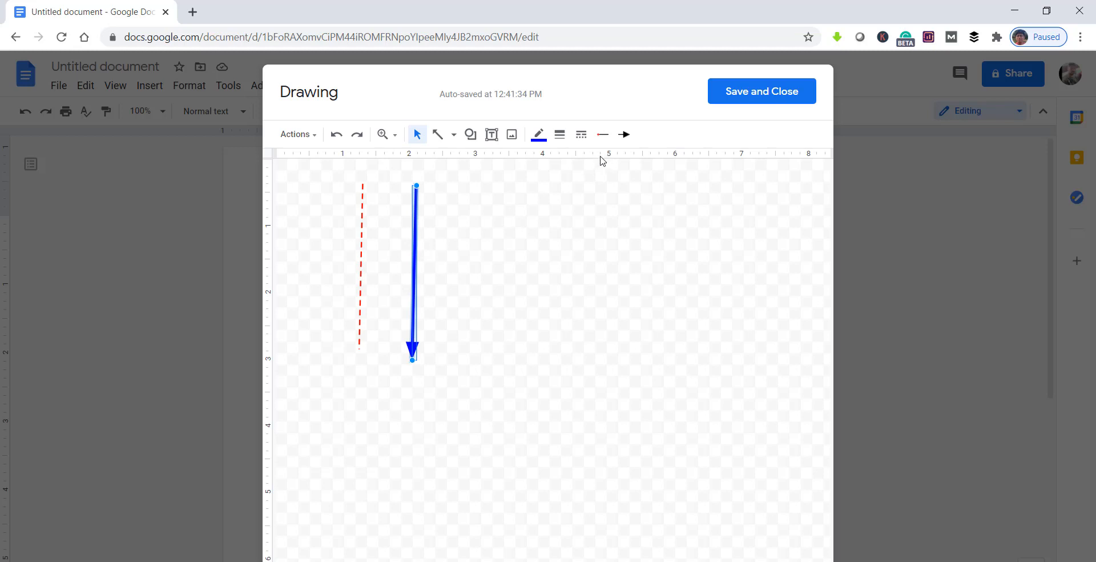
{"action": "left_click", "coordinate": [581, 136]}
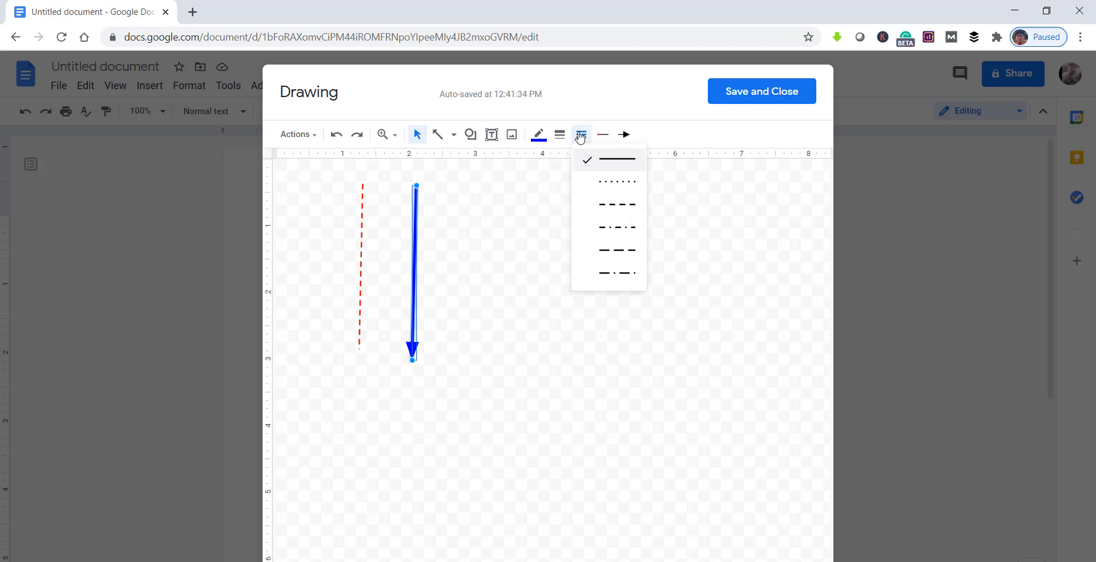
{"action": "left_click", "coordinate": [615, 182]}
{"action": "left_click", "coordinate": [497, 240]}
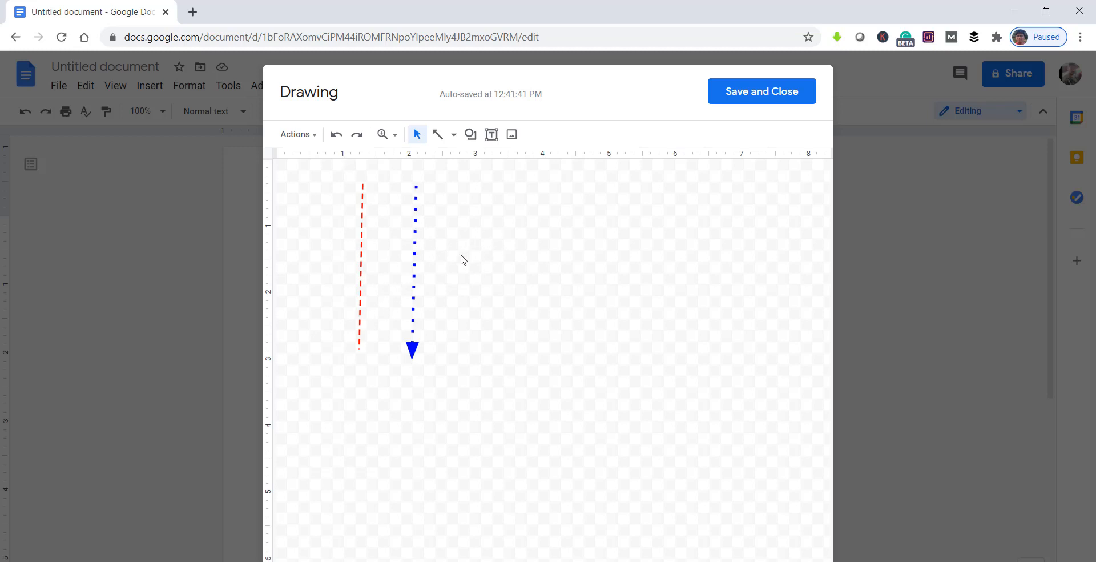
{"action": "left_click", "coordinate": [755, 94]}
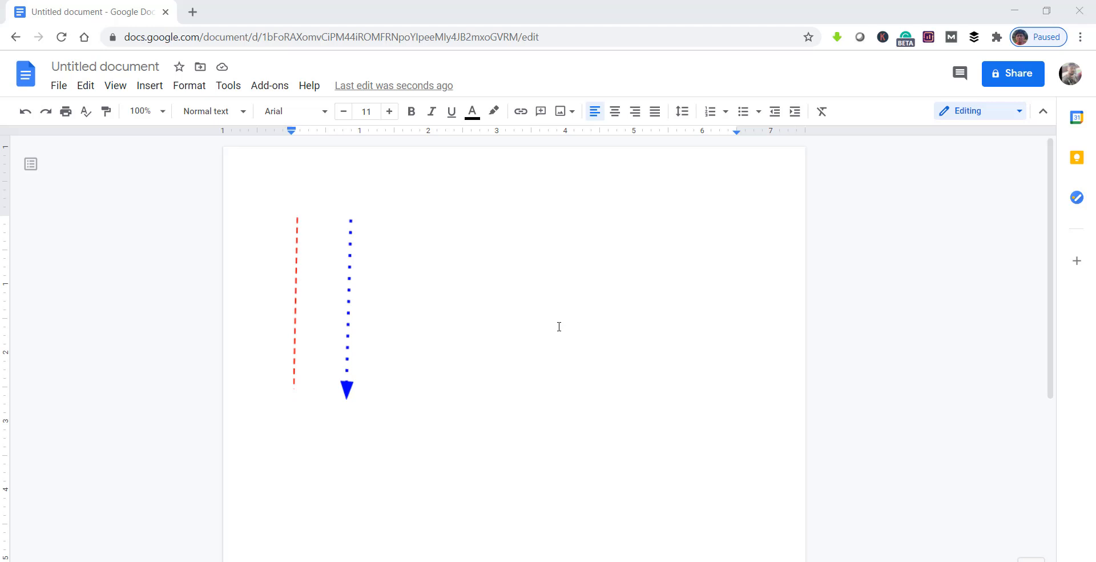
Step: Paste the copied paragraph about inserting vertical lines between text five times below the drawing, including one copy after the first paragraph
{"action": "scroll", "coordinate": [559, 326], "scroll_direction": "down", "scroll_amount": 4}
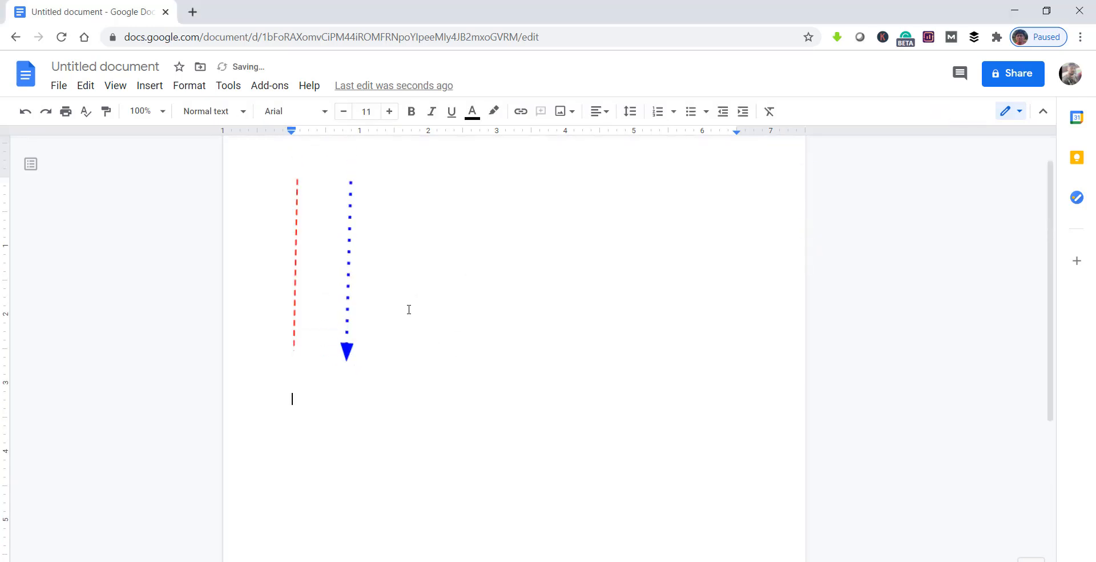
{"action": "scroll", "coordinate": [691, 440], "scroll_direction": "down", "scroll_amount": 3}
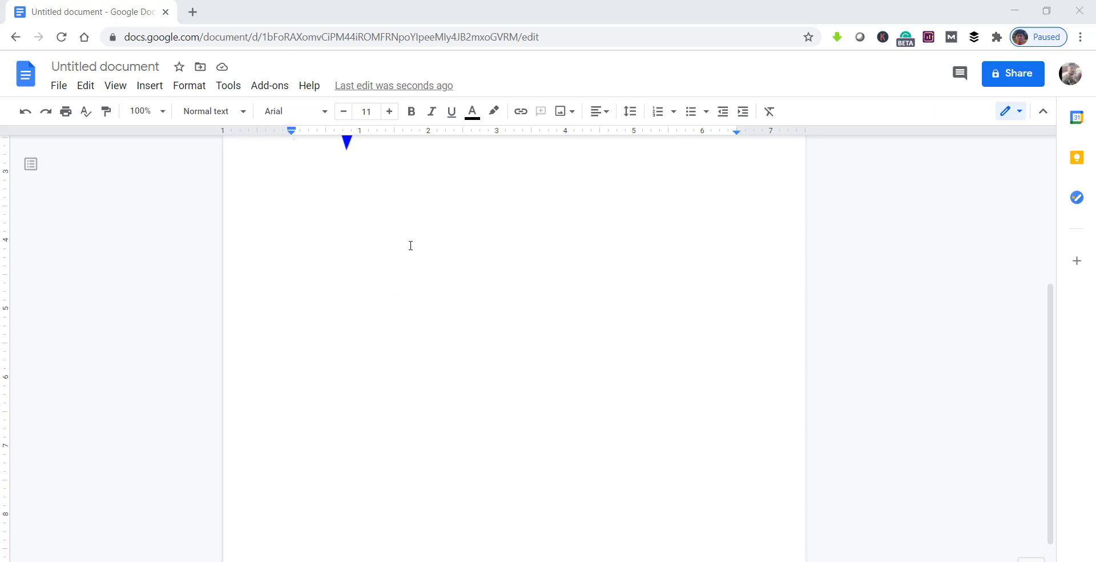
{"action": "left_click", "coordinate": [360, 193]}
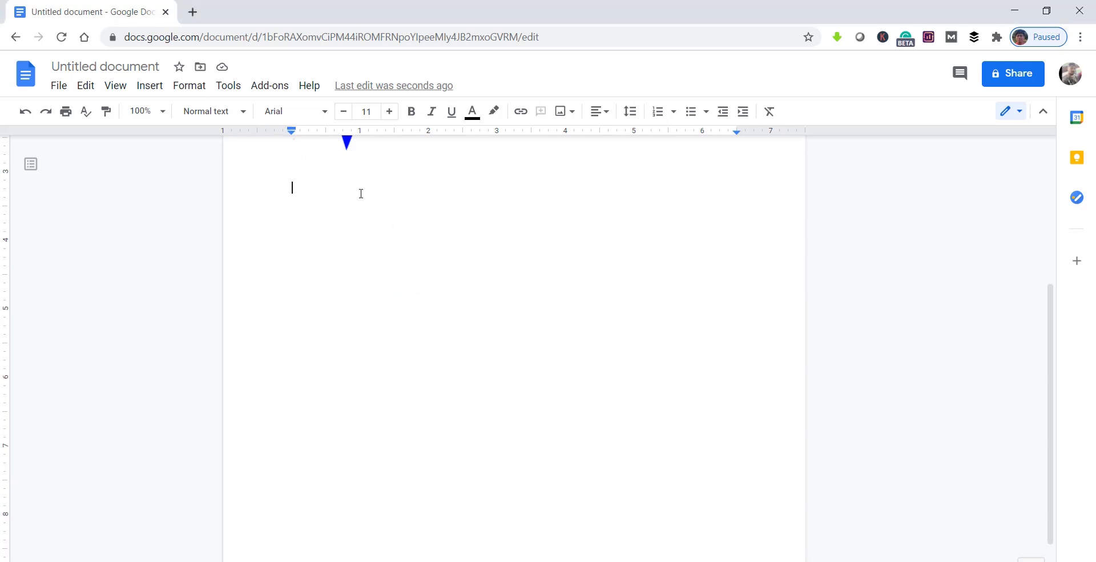
{"action": "type", "text": "If you have any requirements, you can also insert a vertical line between text. One more thing you can divide your text into different columns and add the lines between them. Let’s discuss here how you can add vertical lines between text using the below steps."}
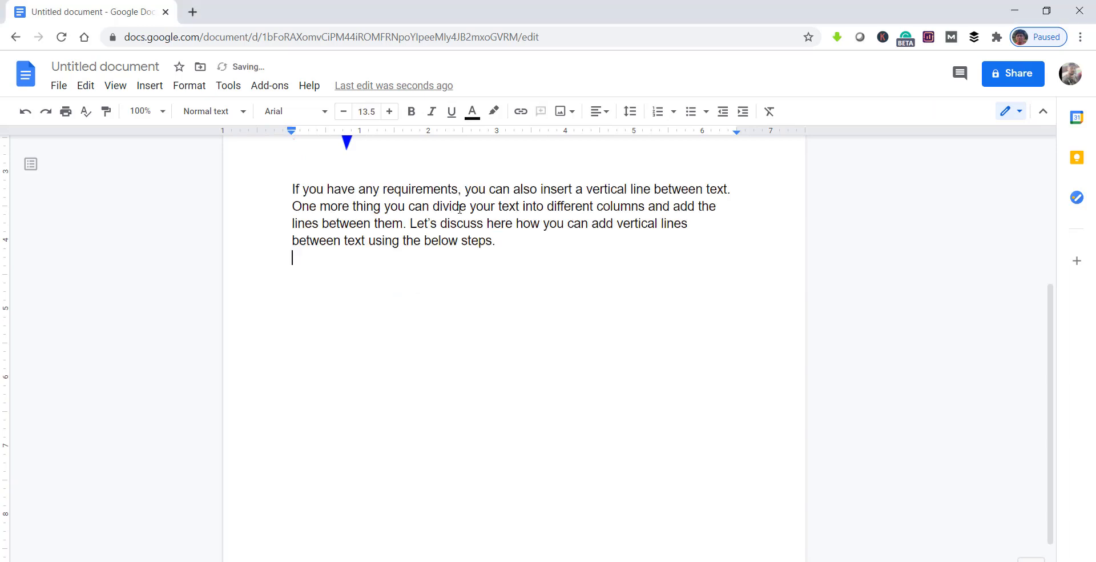
{"action": "type", "text": "If you have any requirements, you can also insert a vertical line between text. One more thing you can divide your text into different columns and add the lines between them. Let’s discuss here how you can add vertical lines between text using the below steps."}
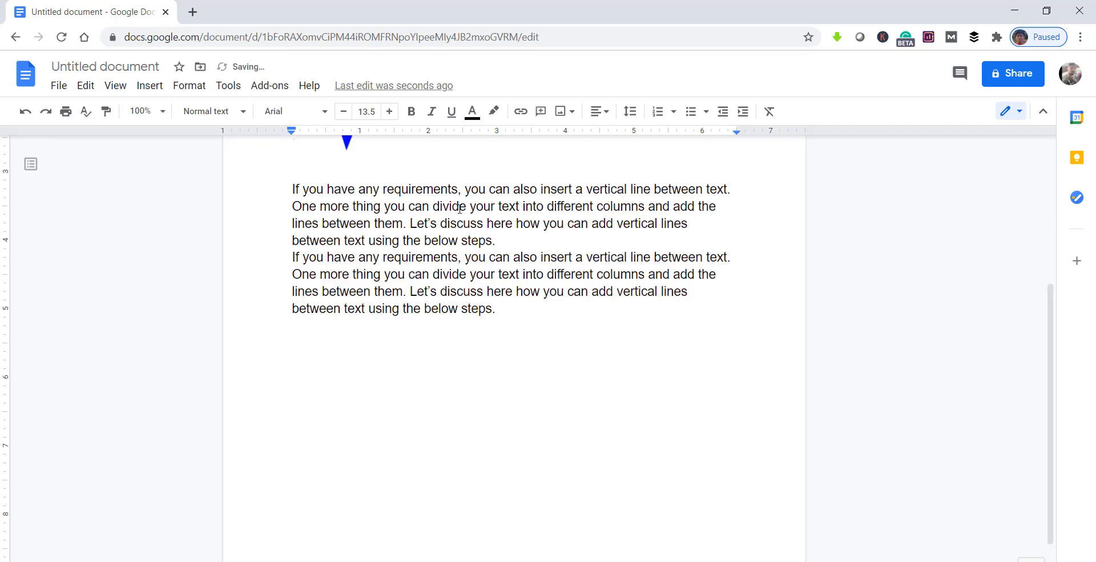
{"action": "type", "text": "If you have any requirements, you can also insert a vertical line between text. One more thing you can divide your text into different columns and add the lines between them. Let’s discuss here how you can add vertical lines between text using the below steps."}
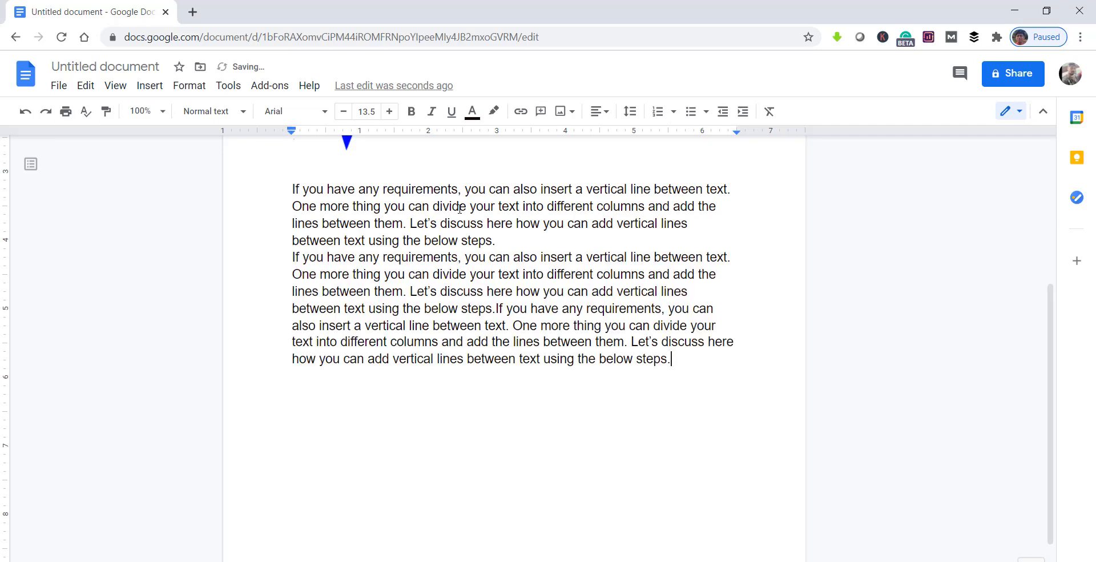
{"action": "type", "text": "If you have any requirements, you can also insert a vertical line between text. One more thing you can divide your text into different columns and add the lines between them. Let’s discuss here how you can add vertical lines between text using the below steps."}
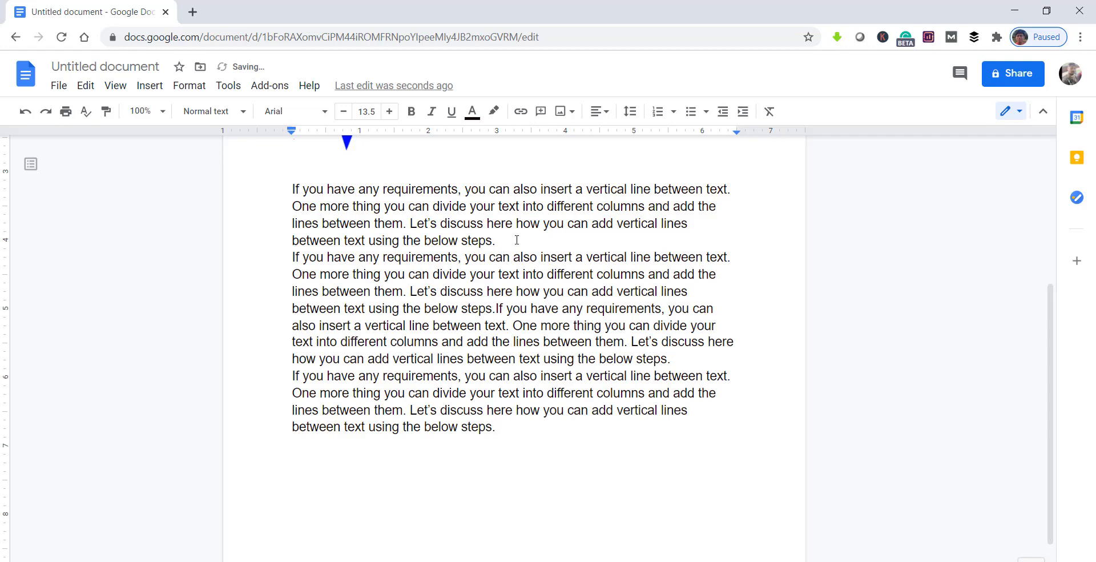
{"action": "double_click", "coordinate": [515, 240]}
{"action": "left_click", "coordinate": [512, 239]}
{"action": "type", "text": "If you have any requirements, you can also insert a vertical line between text. One more thing you can divide your text into different columns and add the lines between them. Let’s discuss here how you can add vertical lines between text using the below steps."}
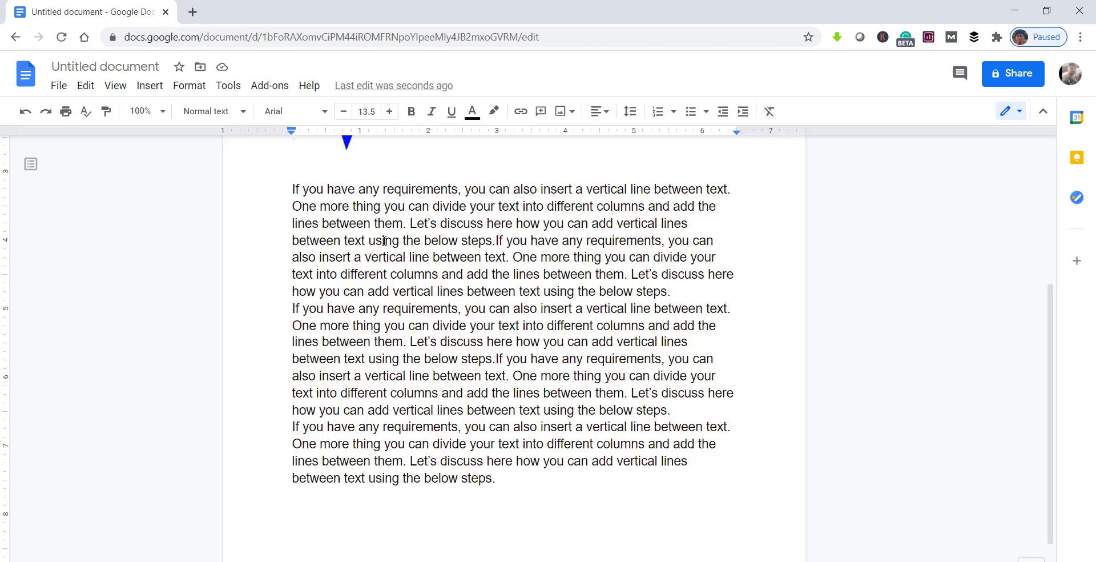
Step: Lay out the document text in 2 columns with 0.5-inch spacing and a line between the columns
{"action": "left_click", "coordinate": [192, 89]}
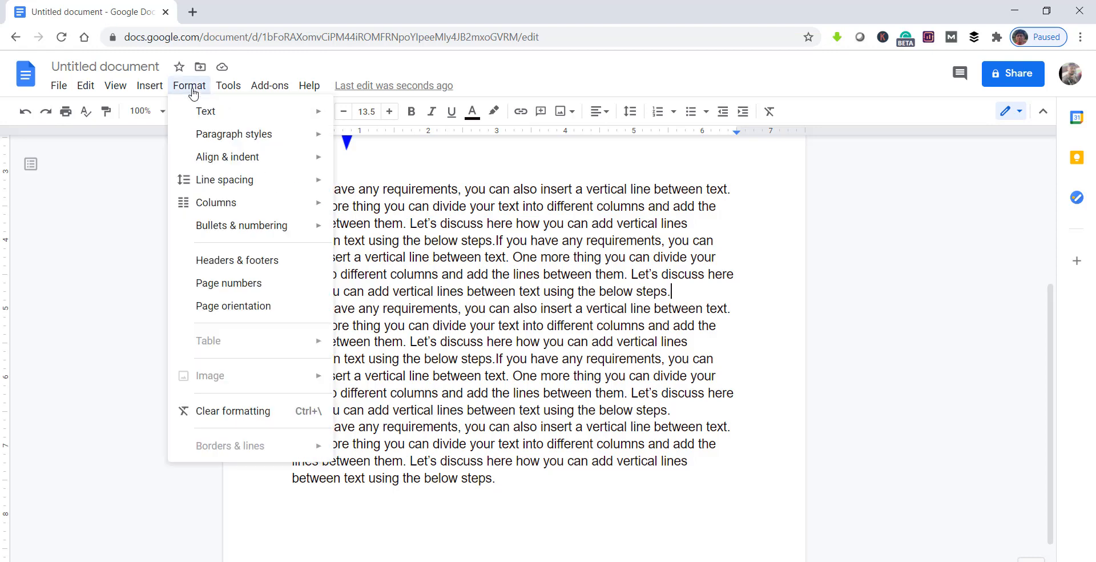
{"action": "mouse_move", "coordinate": [216, 207]}
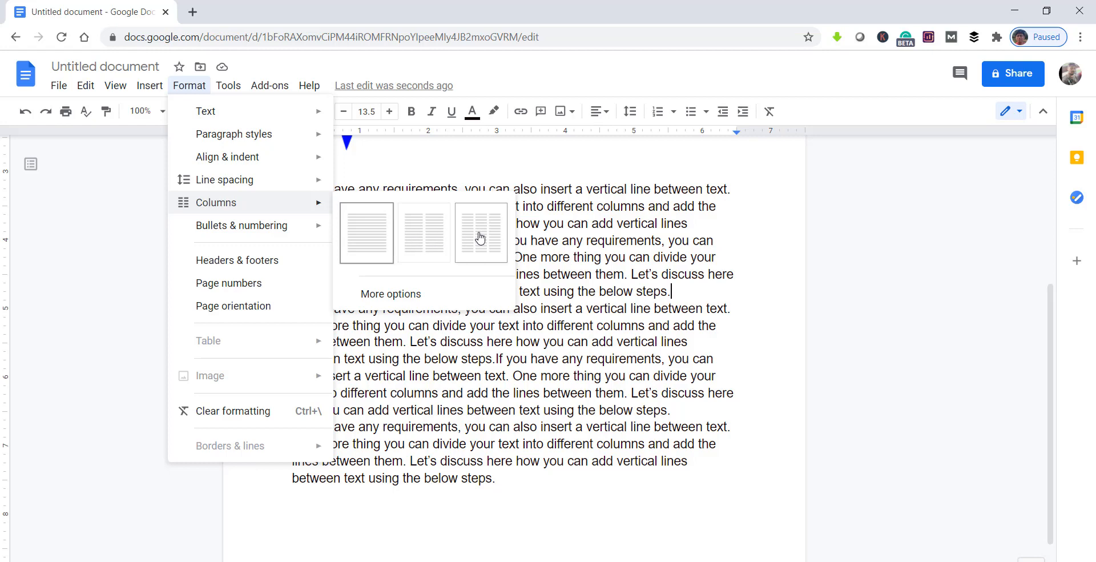
{"action": "left_click", "coordinate": [381, 295]}
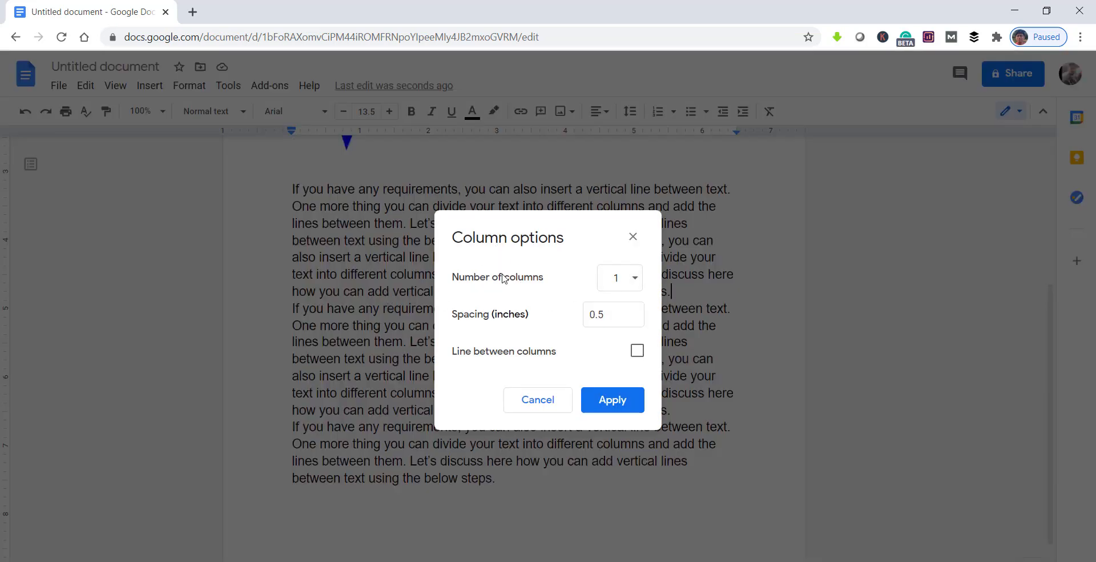
{"action": "left_click", "coordinate": [634, 284]}
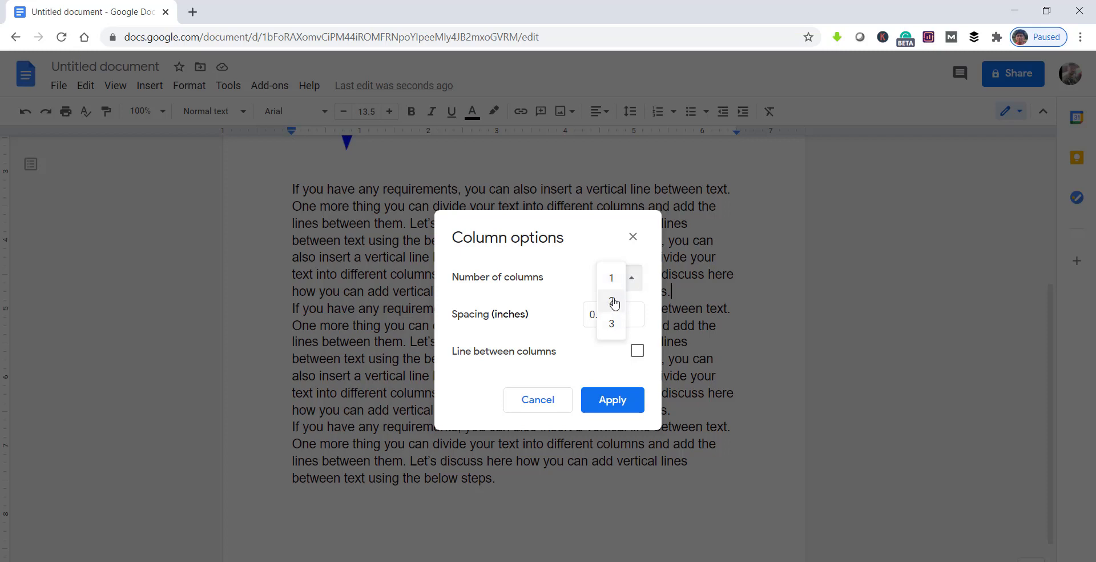
{"action": "left_click", "coordinate": [614, 303]}
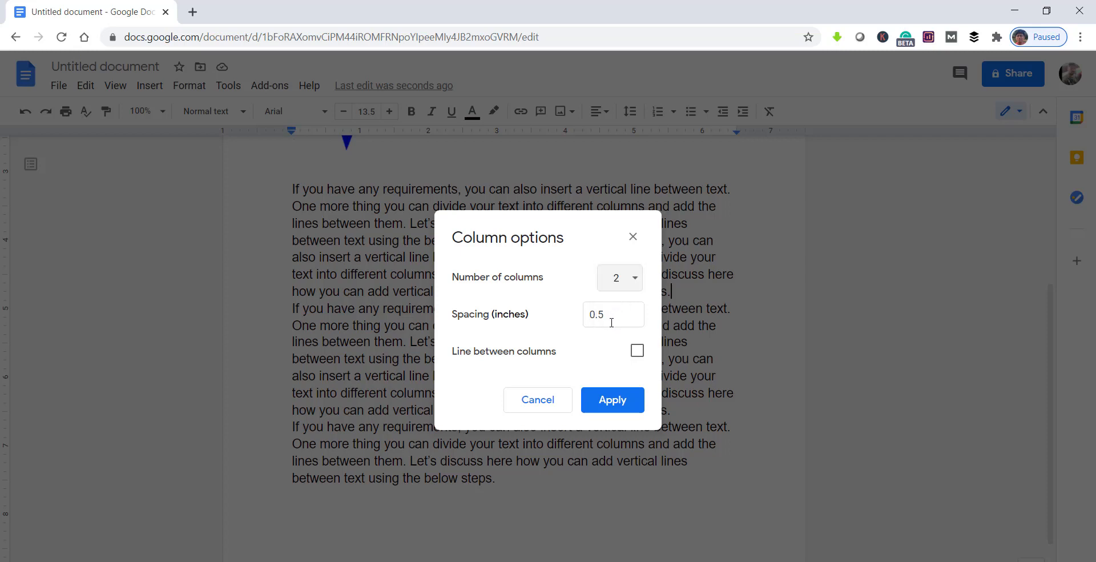
{"action": "left_click_drag", "start_coordinate": [607, 314], "coordinate": [592, 316]}
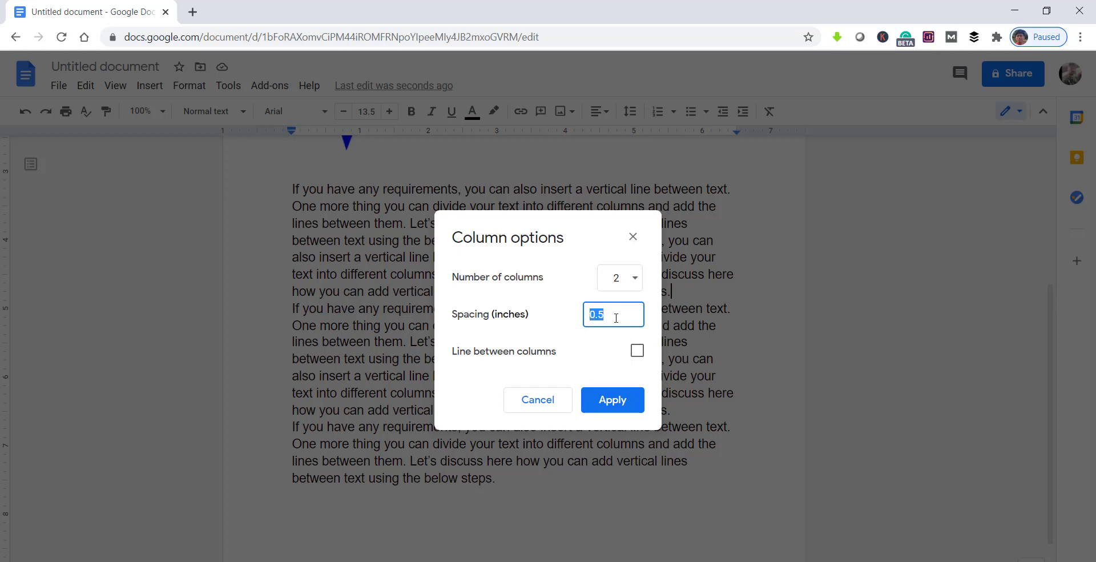
{"action": "left_click", "coordinate": [615, 317]}
{"action": "left_click_drag", "start_coordinate": [611, 314], "coordinate": [599, 315]}
{"action": "left_click", "coordinate": [636, 351]}
{"action": "left_click", "coordinate": [618, 401]}
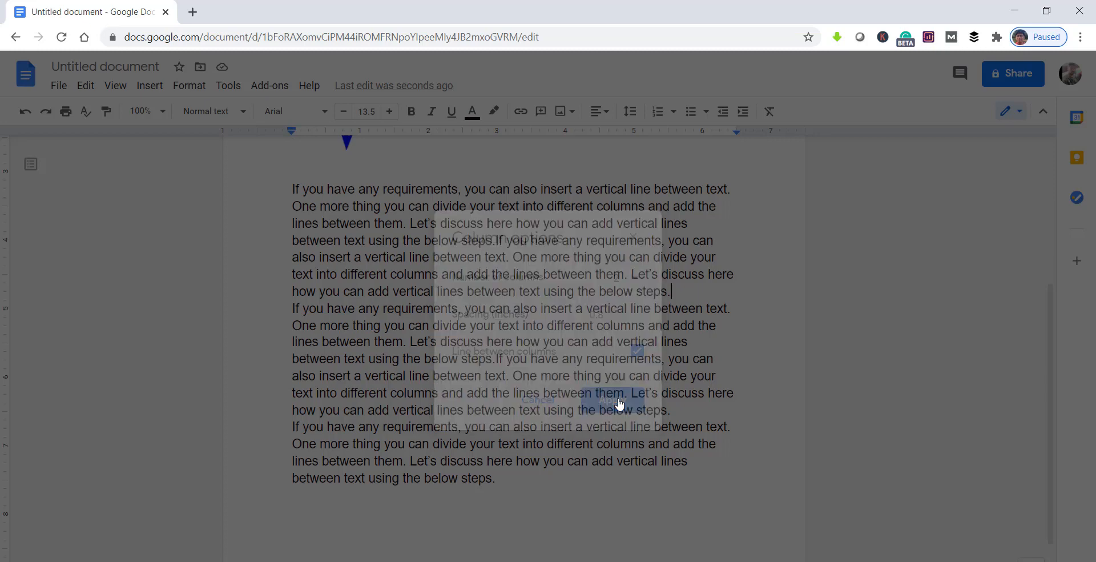
{"action": "scroll", "coordinate": [570, 331], "scroll_direction": "up", "scroll_amount": 4}
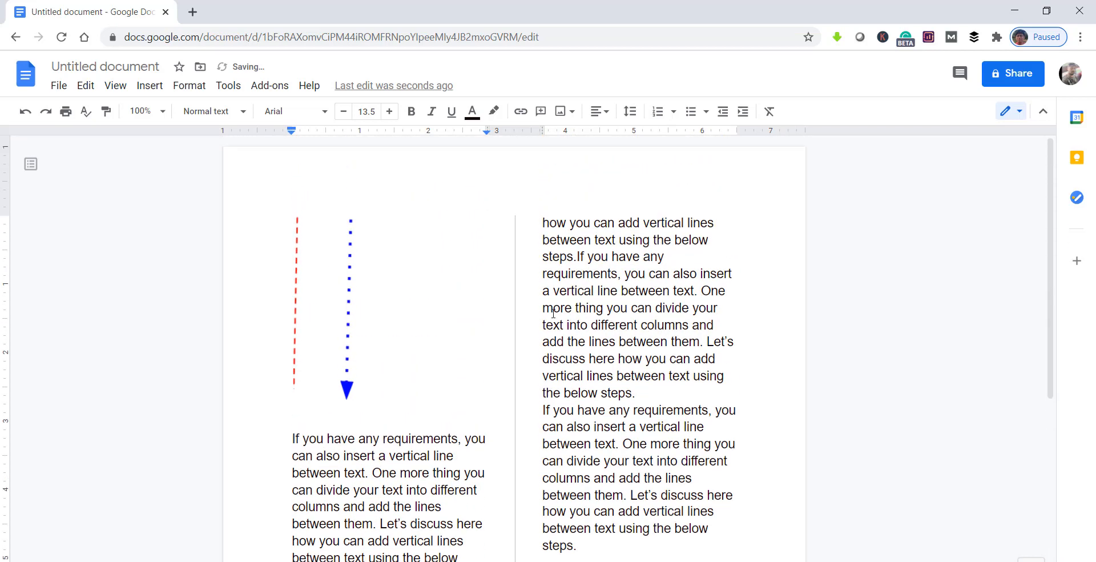
{"action": "left_click", "coordinate": [526, 271]}
{"action": "left_click_drag", "start_coordinate": [520, 268], "coordinate": [519, 267]}
{"action": "left_click", "coordinate": [519, 275]}
Step: Choose a right-side border 1.5 pt wide for the bordering paragraph that continues at the start of the second column
{"action": "scroll", "coordinate": [522, 305], "scroll_direction": "down", "scroll_amount": 4}
{"action": "scroll", "coordinate": [523, 305], "scroll_direction": "down", "scroll_amount": 2}
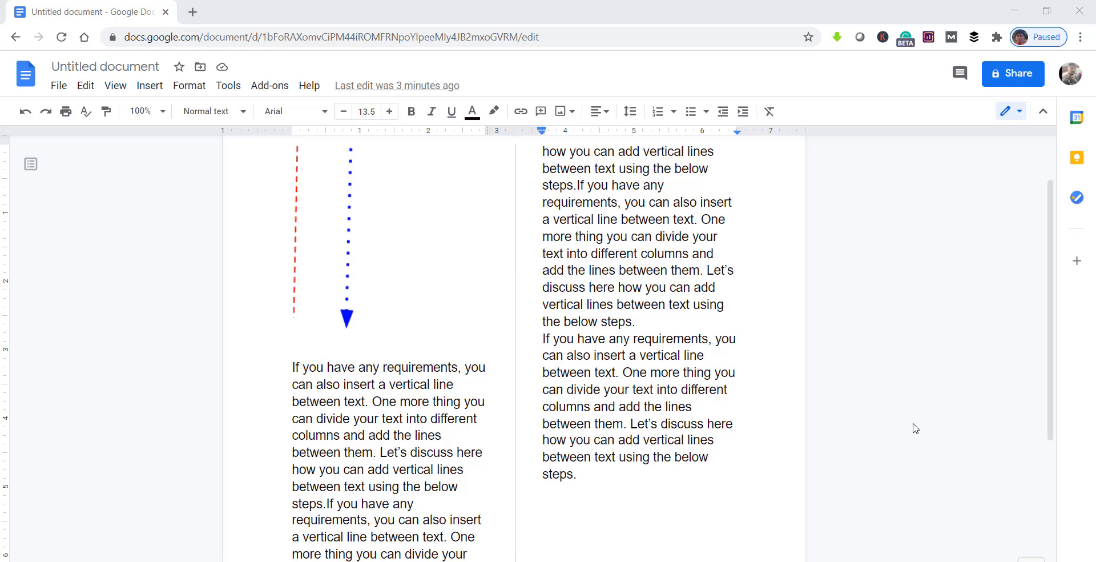
{"action": "left_click", "coordinate": [734, 270]}
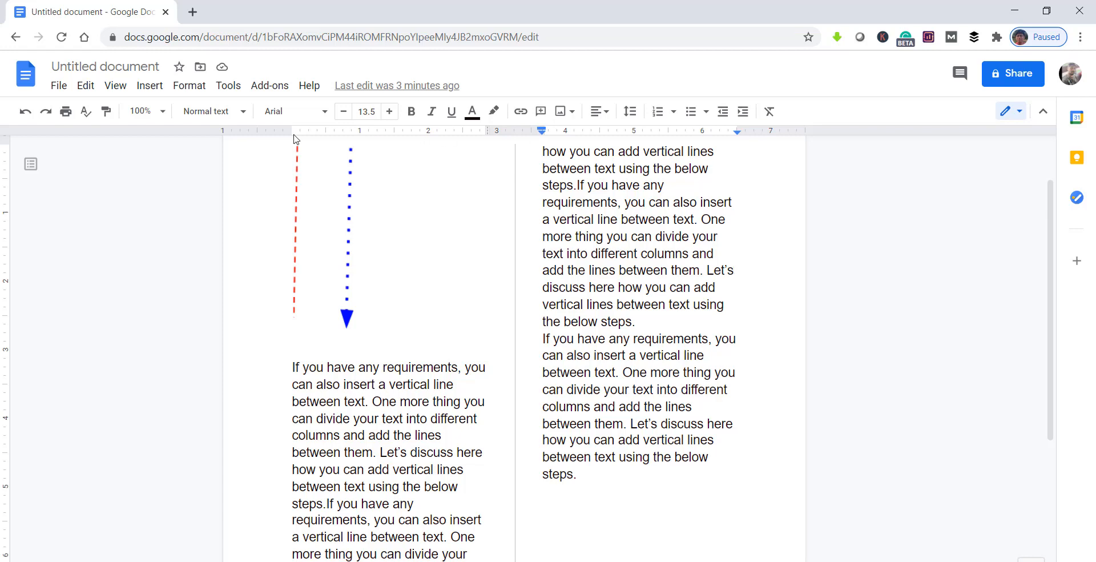
{"action": "left_click", "coordinate": [188, 87]}
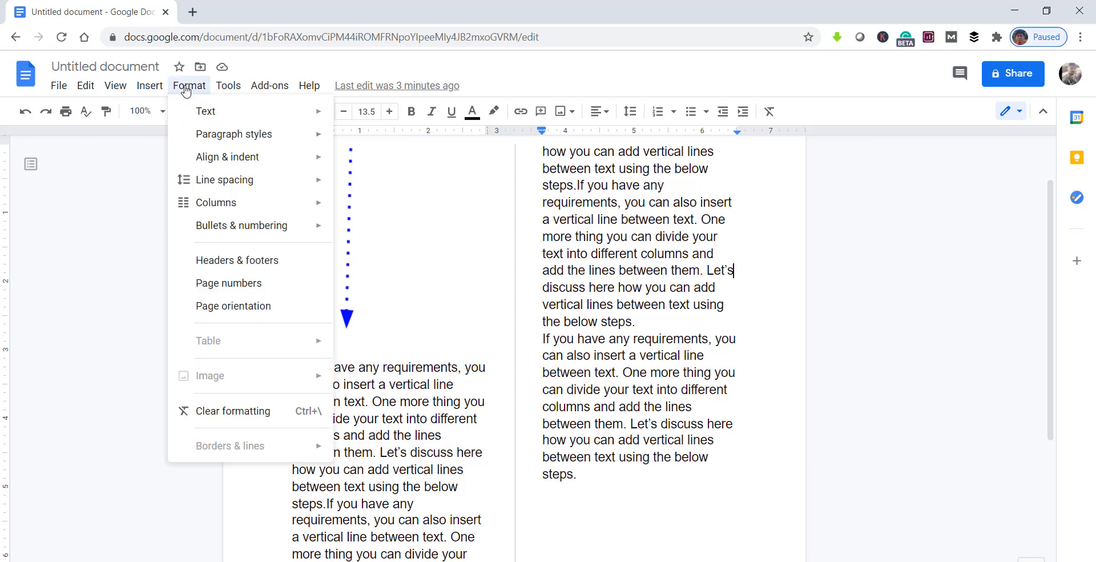
{"action": "mouse_move", "coordinate": [289, 135]}
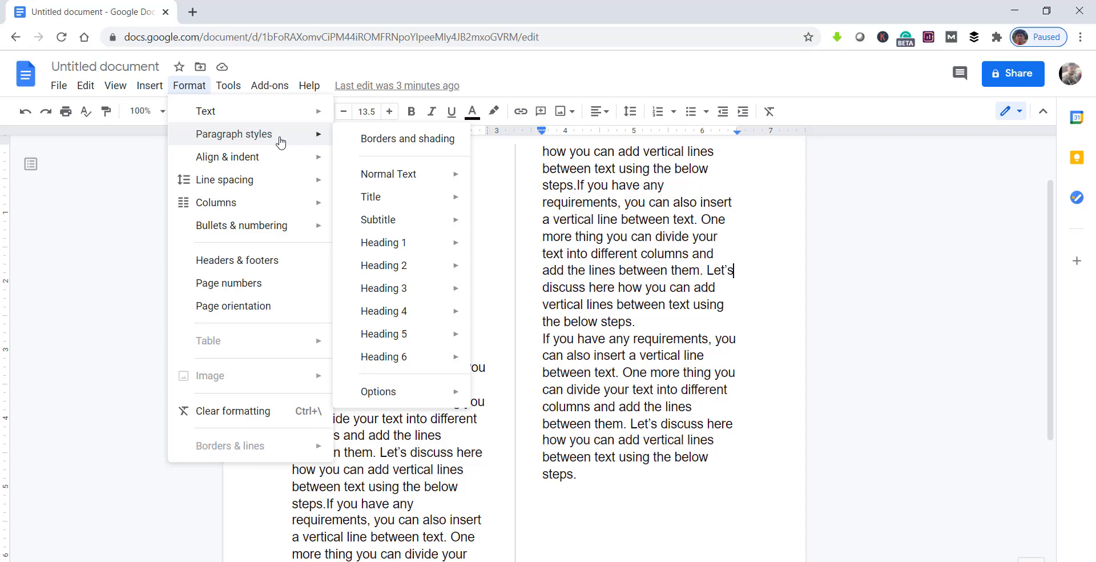
{"action": "left_click", "coordinate": [424, 145]}
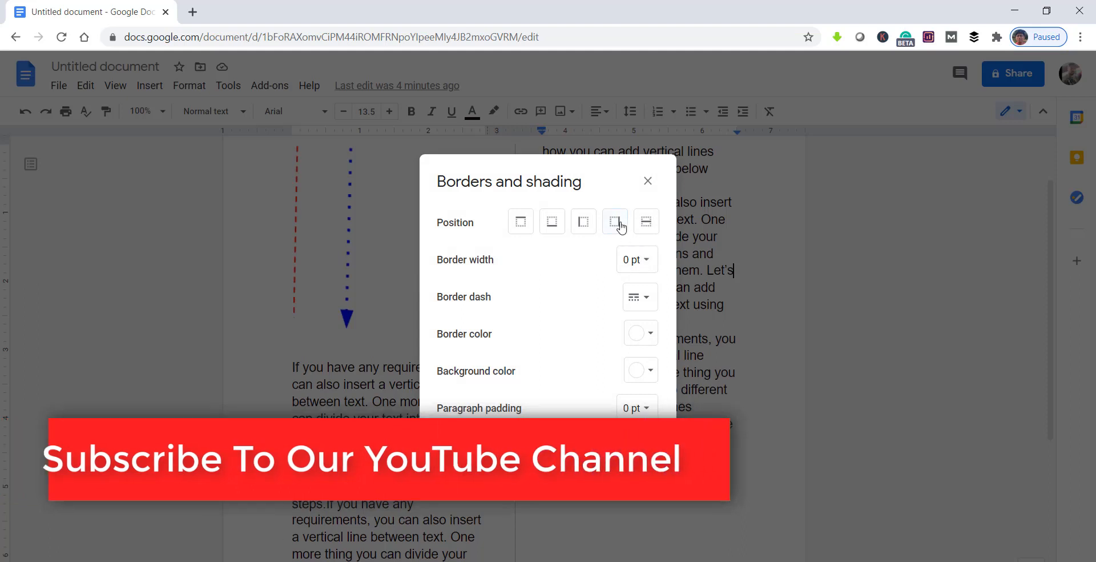
{"action": "left_click", "coordinate": [621, 227]}
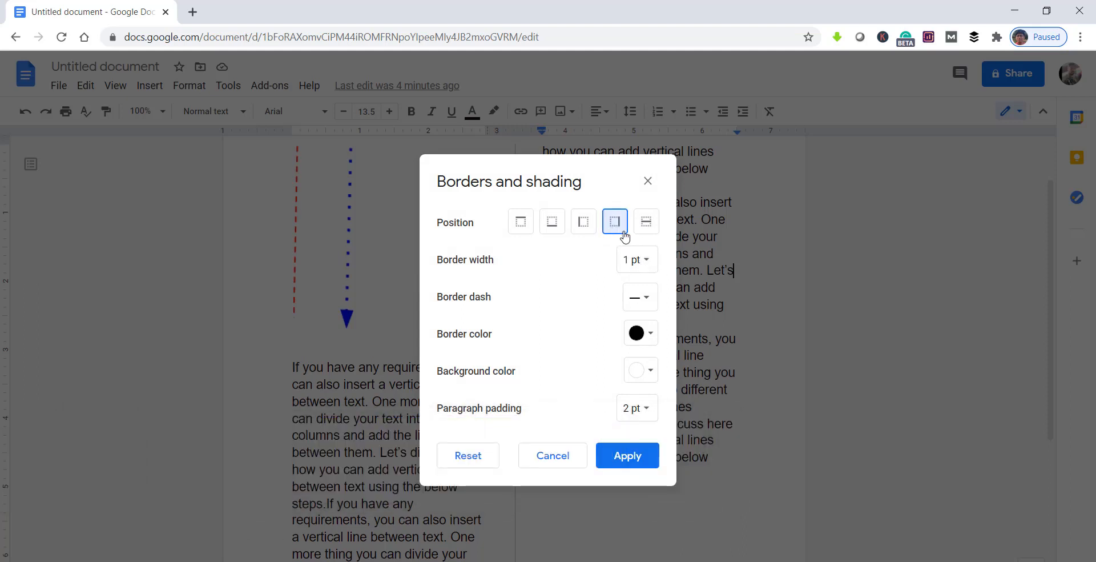
{"action": "left_click", "coordinate": [645, 267]}
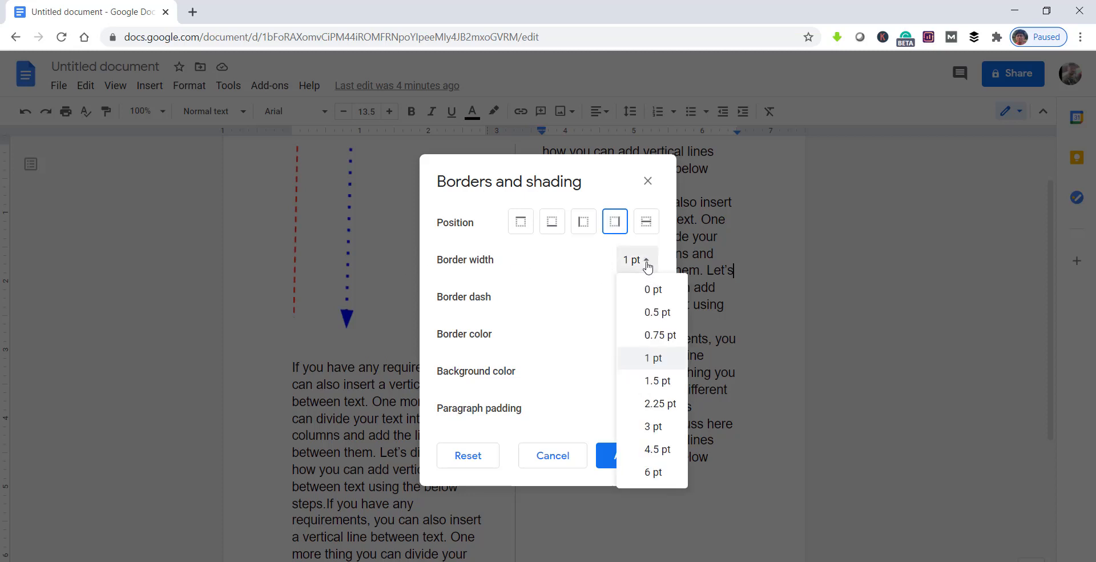
{"action": "left_click", "coordinate": [656, 382]}
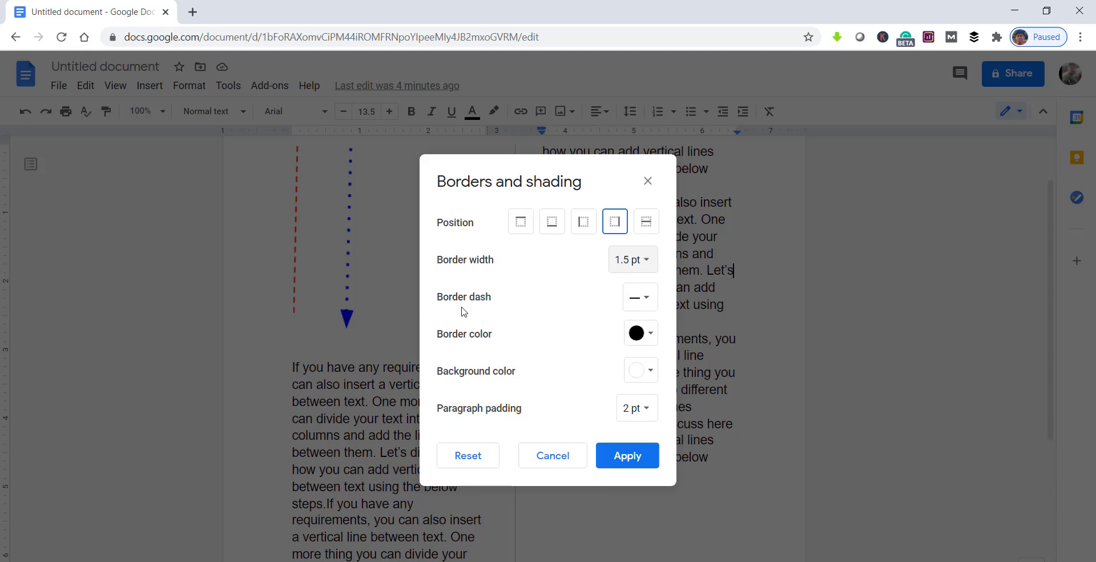
Step: Look through the border dash and background colour choices, and apply the solid black border to the paragraph
{"action": "left_click", "coordinate": [640, 301]}
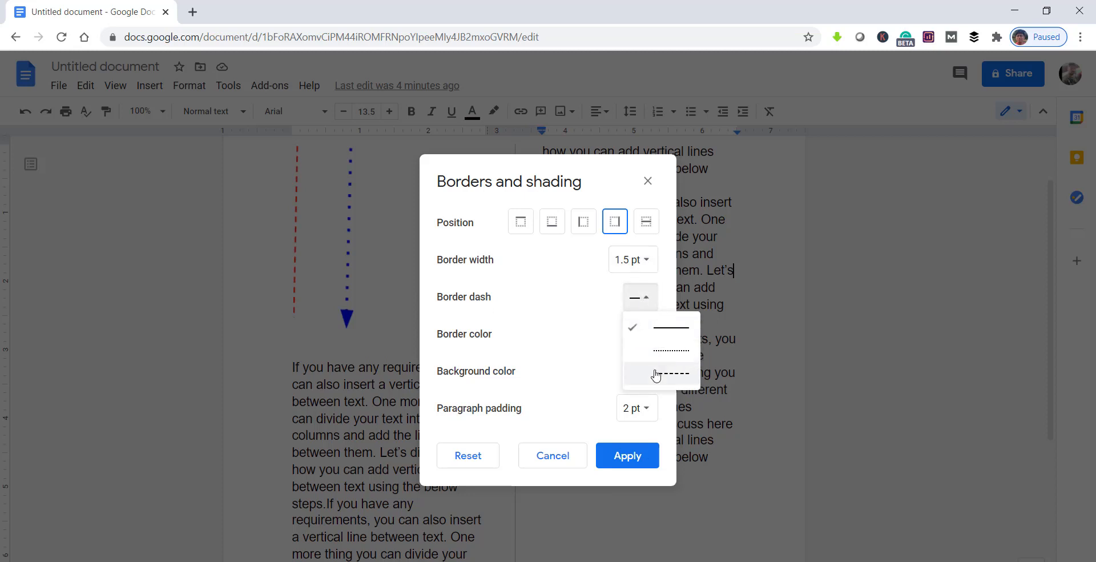
{"action": "left_click", "coordinate": [564, 294]}
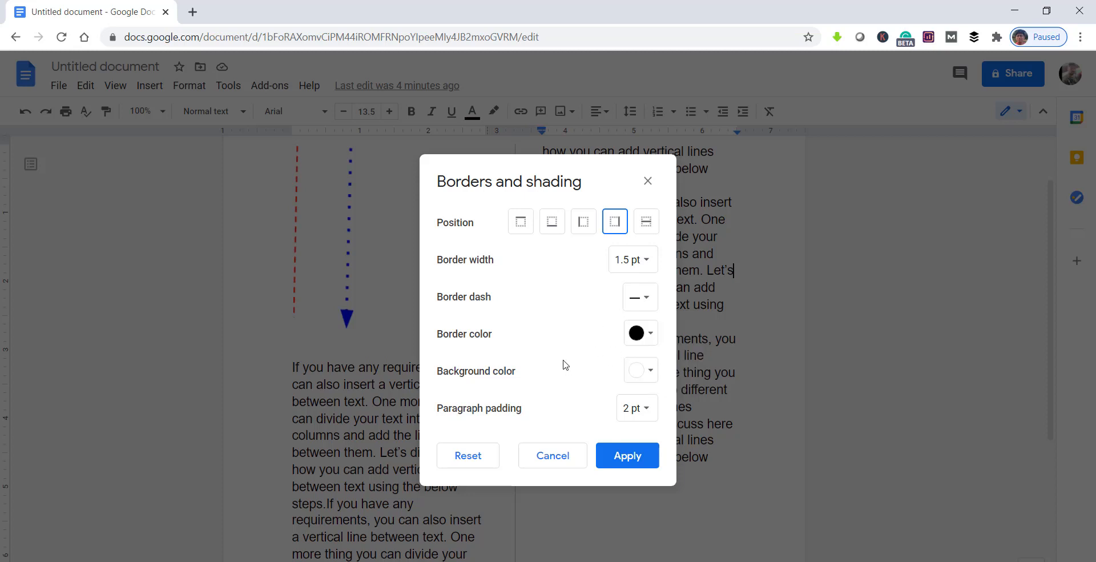
{"action": "left_click", "coordinate": [640, 369]}
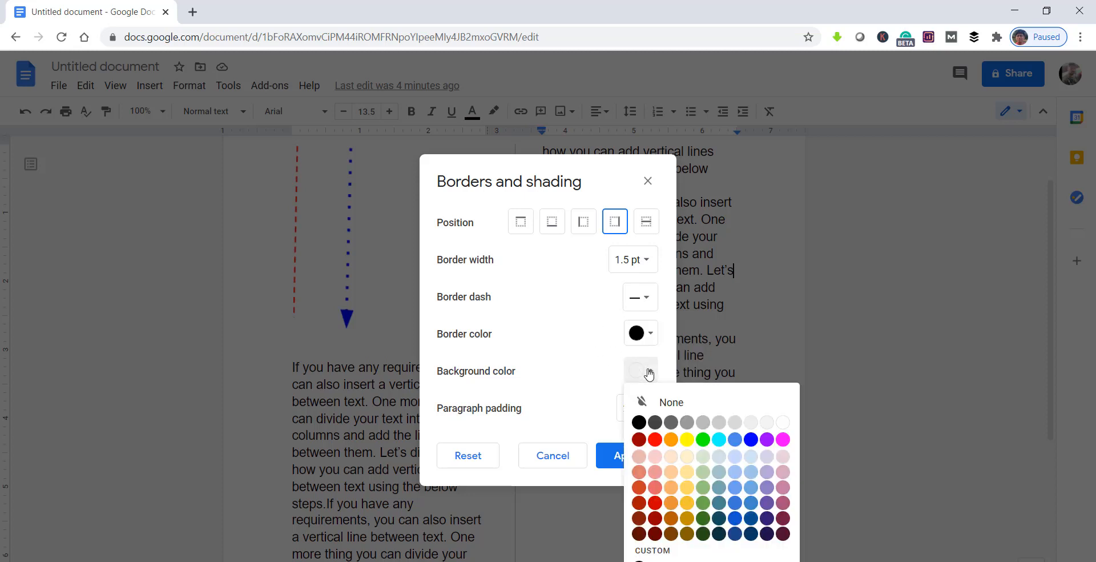
{"action": "left_click", "coordinate": [601, 360]}
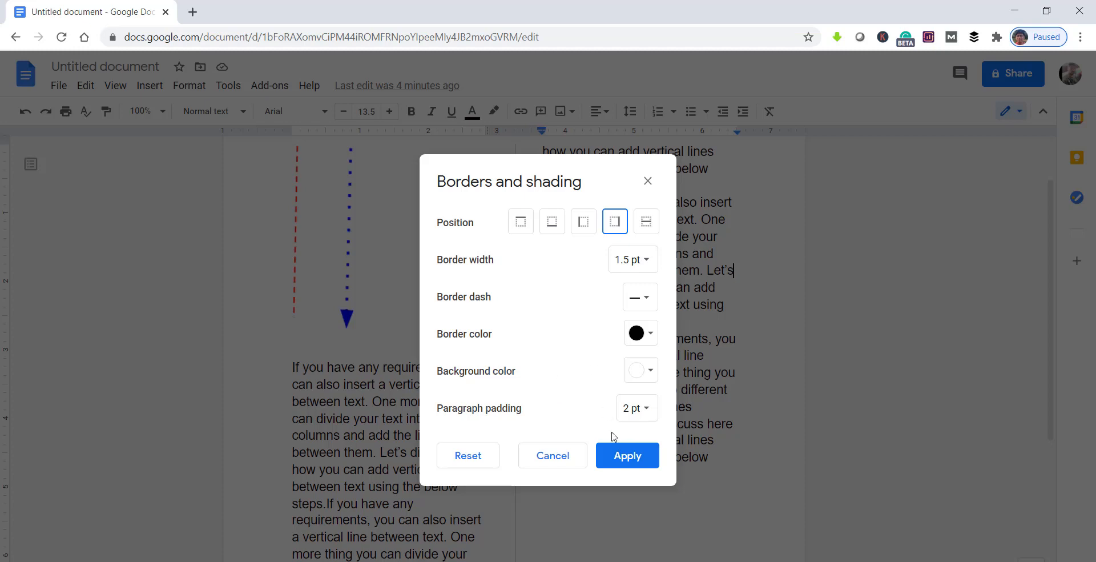
{"action": "left_click", "coordinate": [615, 460]}
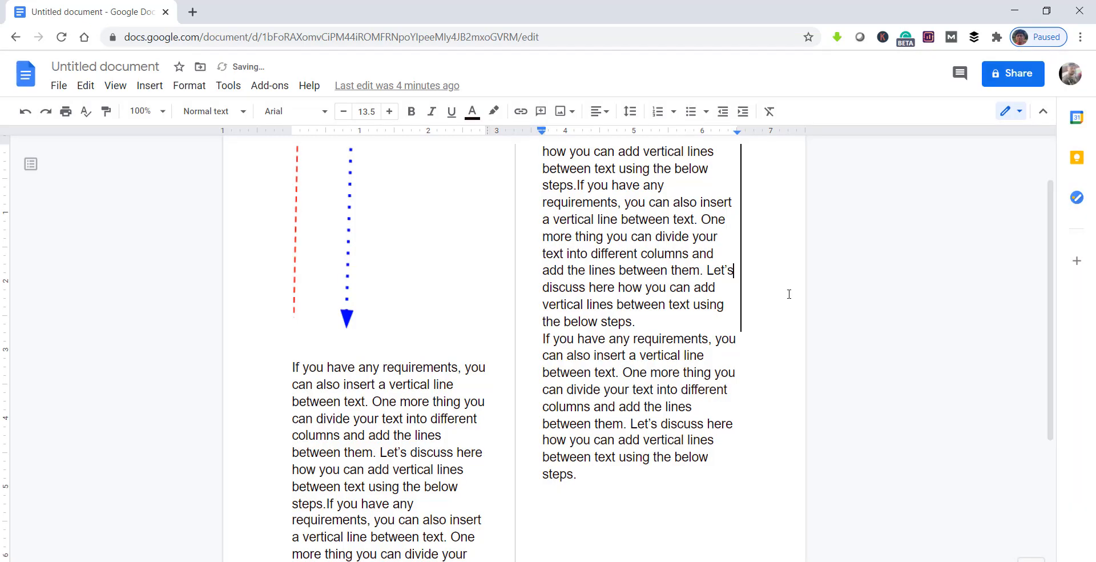
Step: Examine the paragraph's border line and the dividing line between the columns along the whole page
{"action": "scroll", "coordinate": [781, 300], "scroll_direction": "up", "scroll_amount": 1}
{"action": "double_click", "coordinate": [738, 282]}
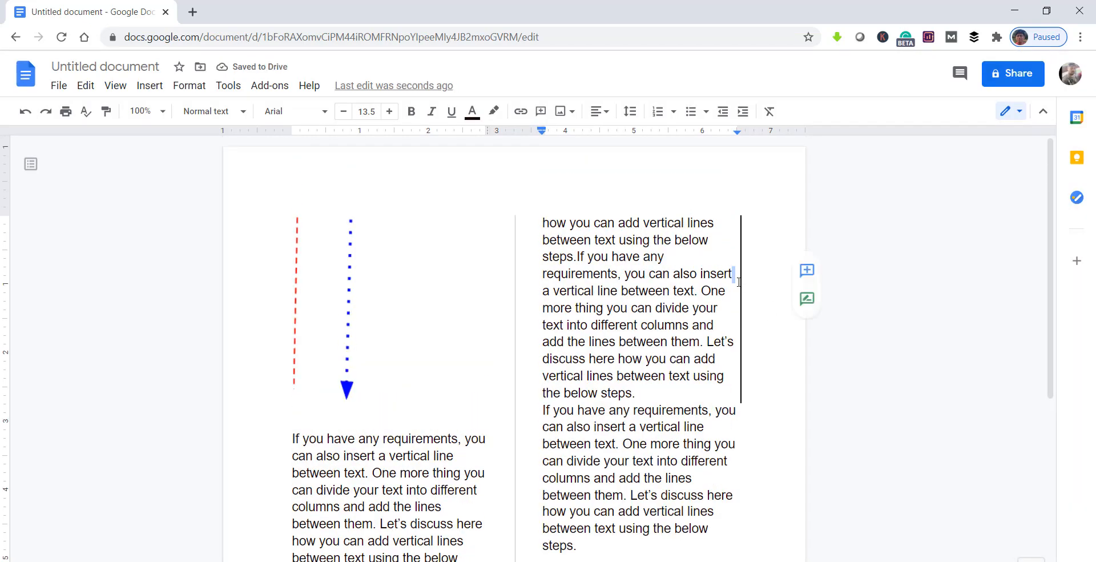
{"action": "left_click", "coordinate": [745, 274]}
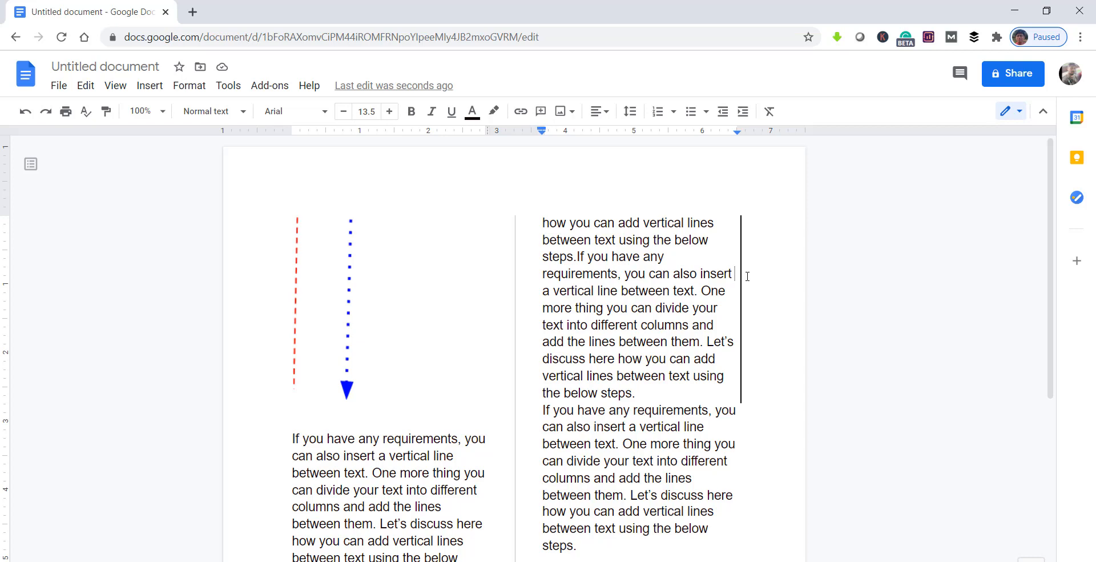
{"action": "scroll", "coordinate": [740, 351], "scroll_direction": "down", "scroll_amount": 5}
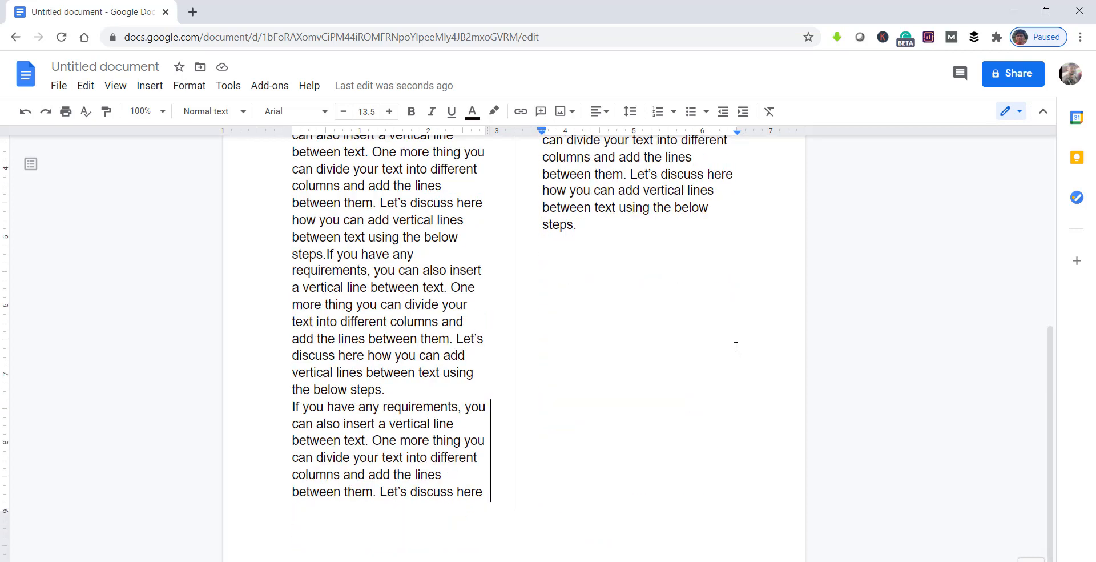
{"action": "scroll", "coordinate": [722, 346], "scroll_direction": "up", "scroll_amount": 5}
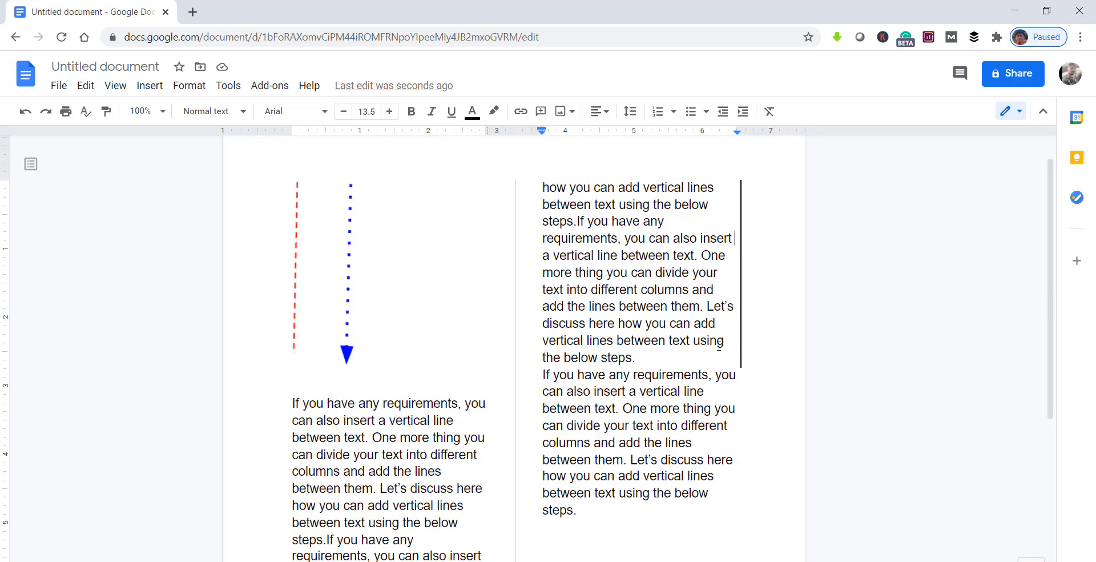
{"action": "scroll", "coordinate": [719, 345], "scroll_direction": "down", "scroll_amount": 4}
{"action": "scroll", "coordinate": [719, 345], "scroll_direction": "up", "scroll_amount": 3}
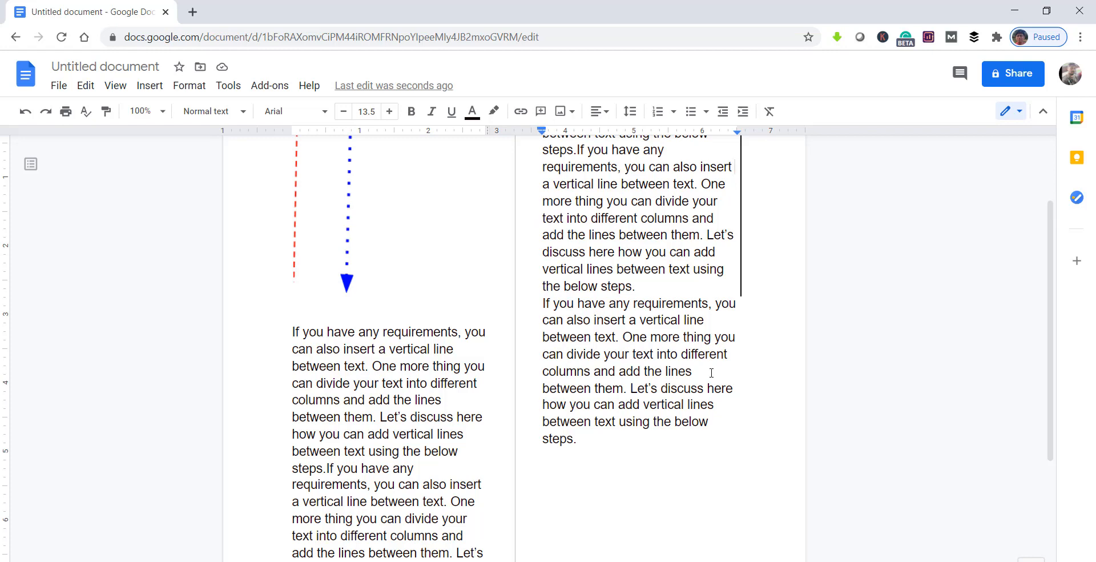
{"action": "left_click", "coordinate": [590, 441]}
{"action": "left_click", "coordinate": [722, 390]}
{"action": "scroll", "coordinate": [839, 490], "scroll_direction": "down", "scroll_amount": 4}
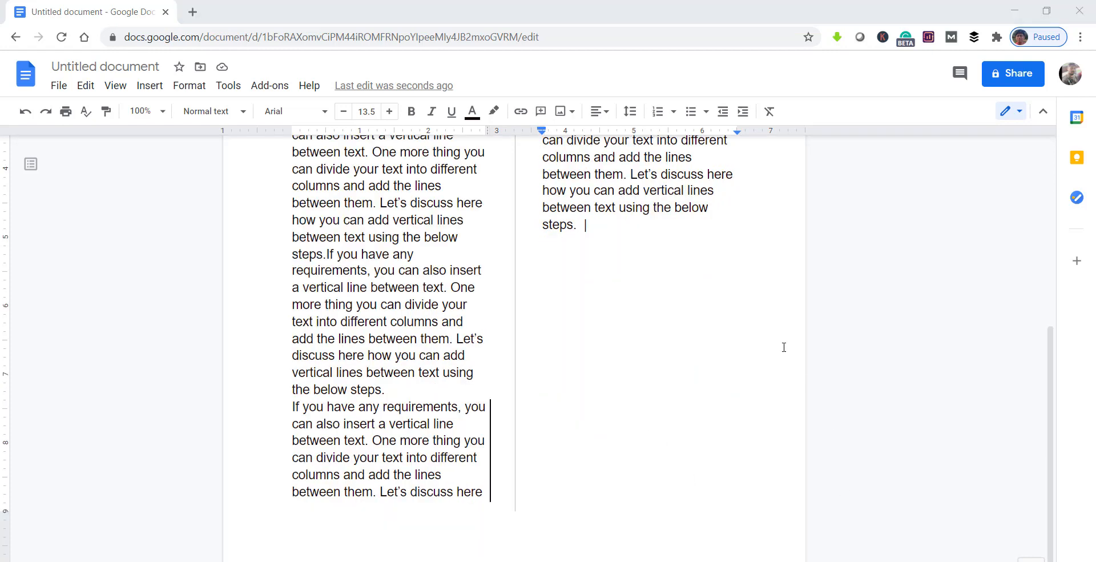